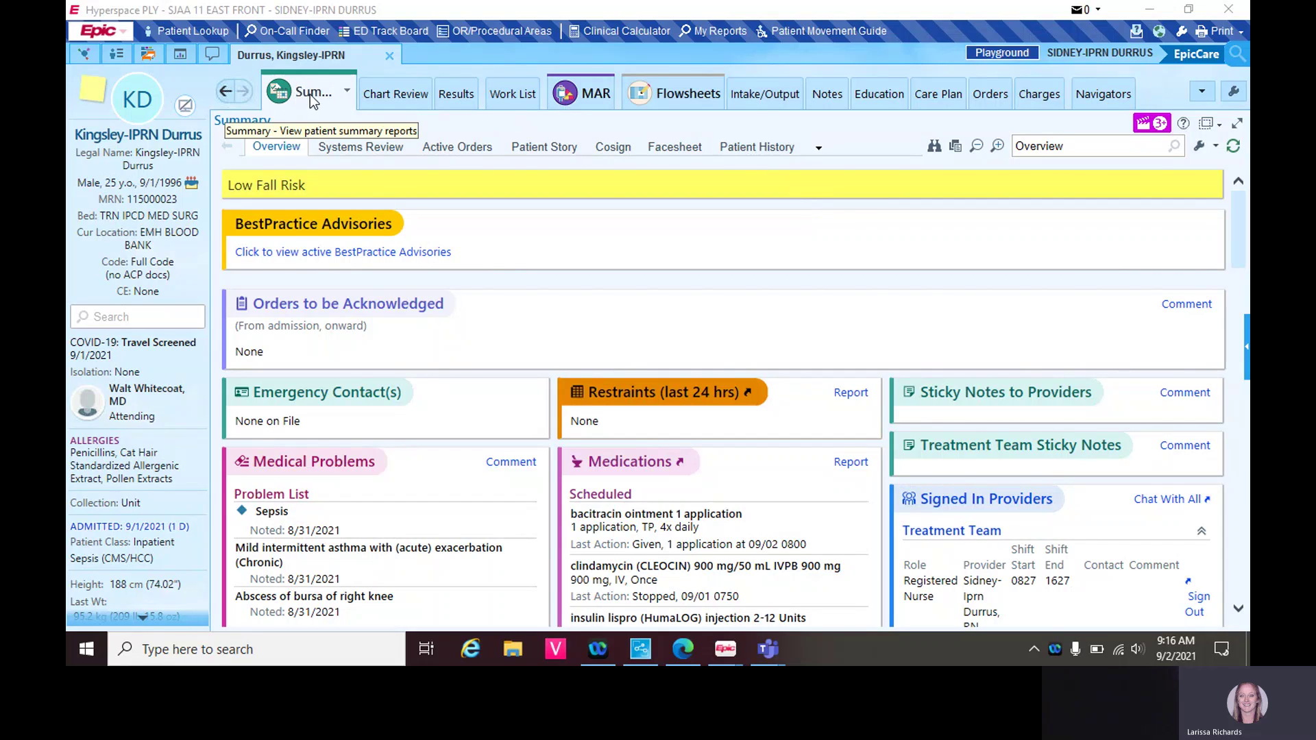
Create a new note of type Nursing Note and place the cursor in its empty body
click(827, 95)
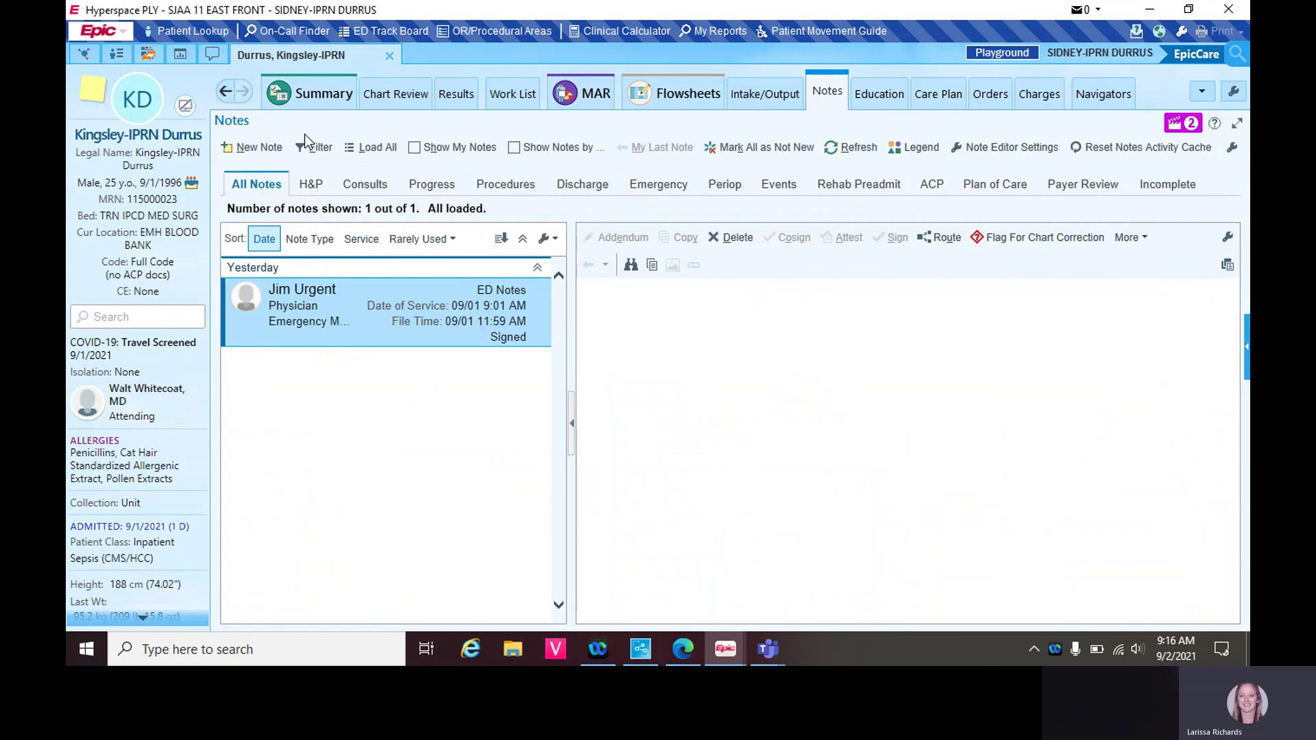
click(268, 147)
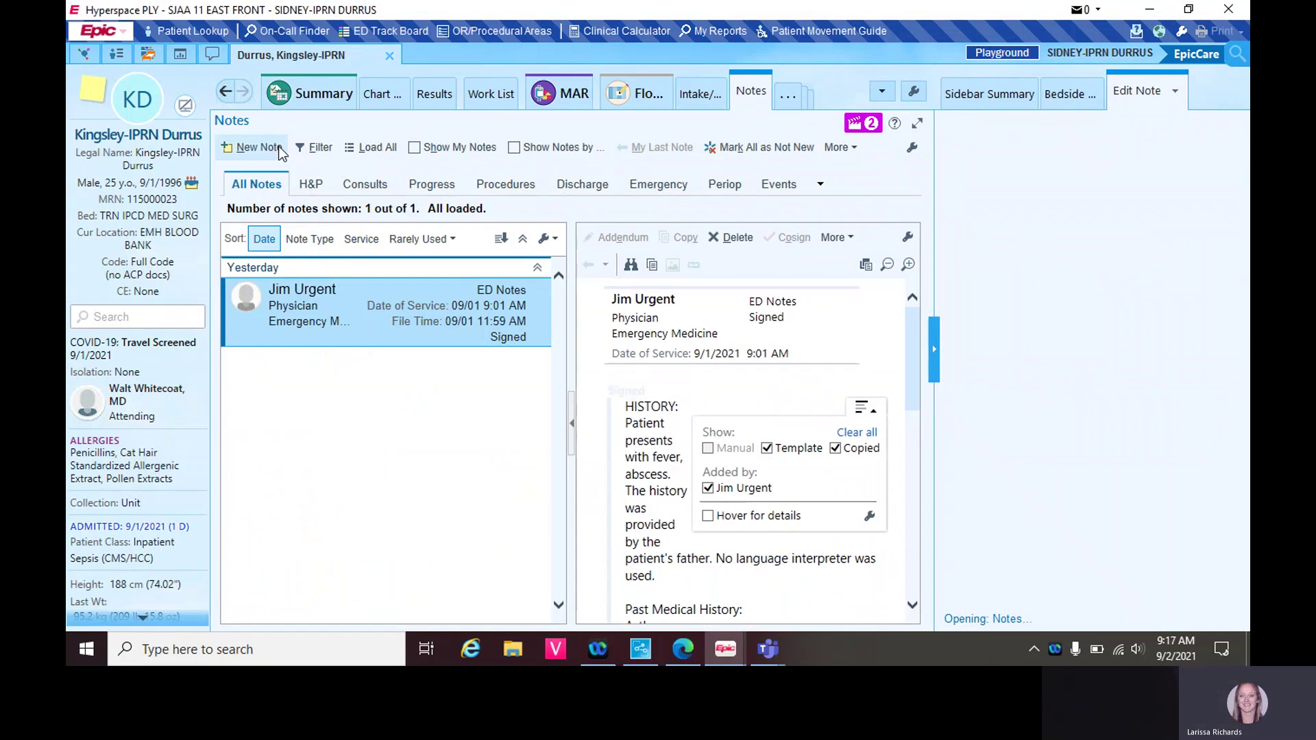
text(nu)
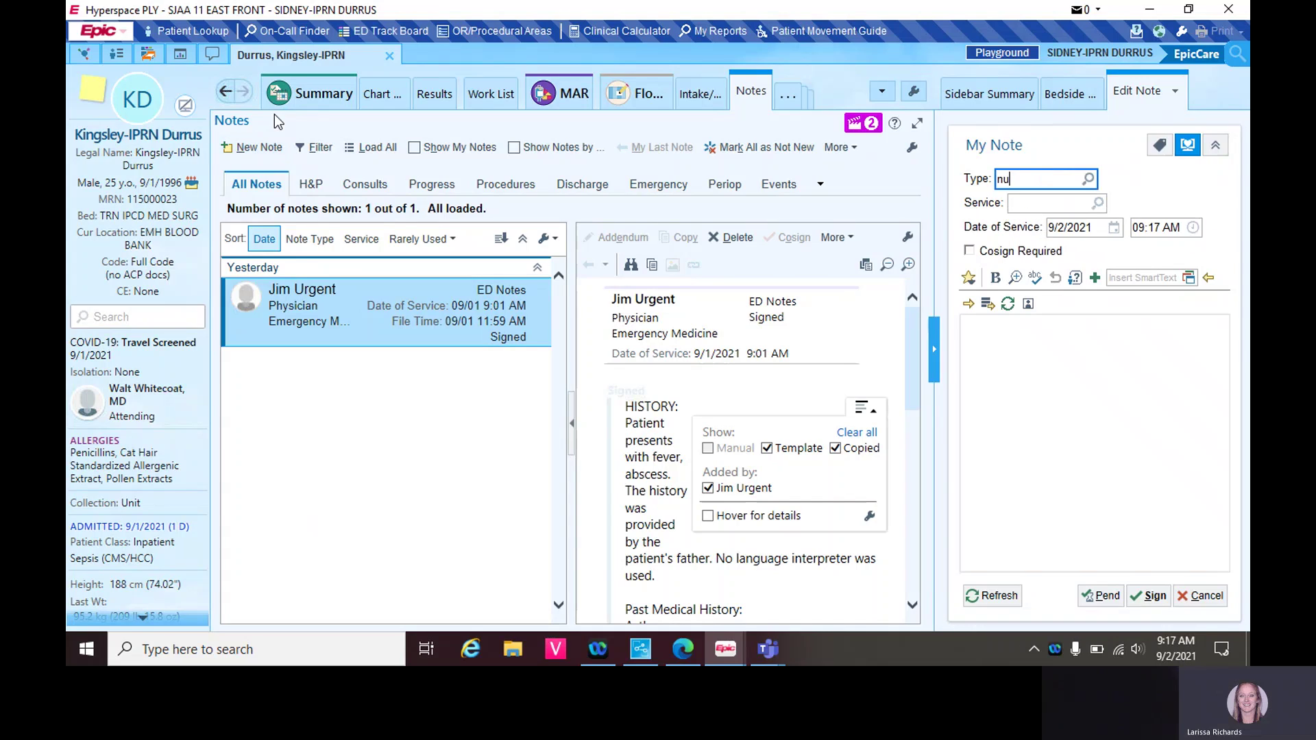
key(Return)
click(1056, 340)
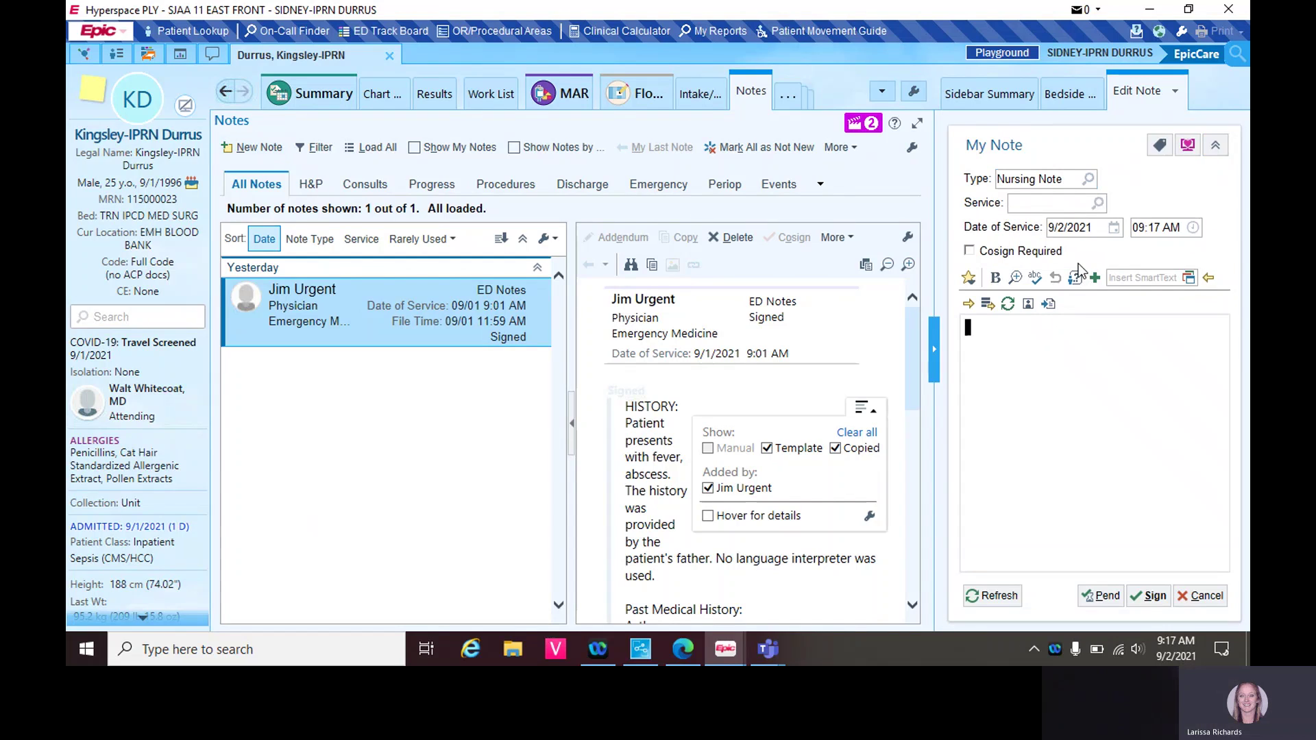
Insert the AMBULATION SmartPhrase with distance 3 feet and assist device walker
click(1075, 278)
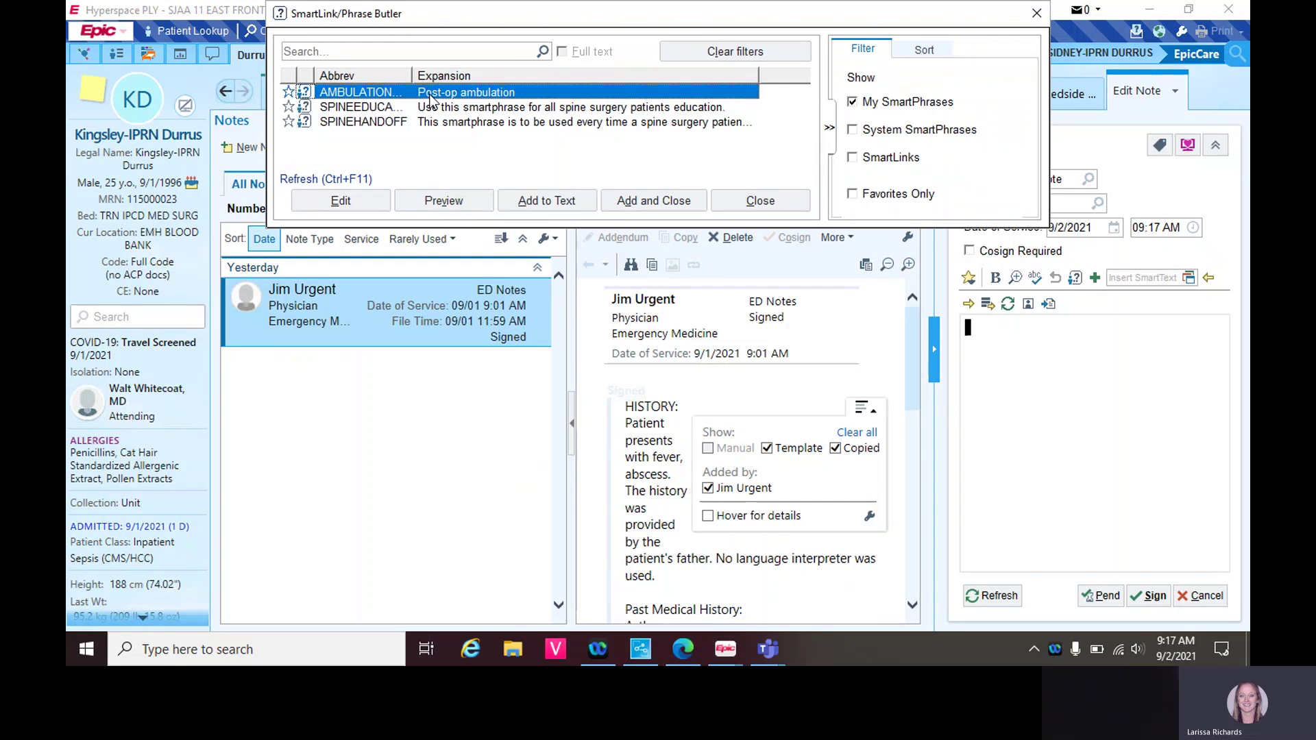
click(685, 203)
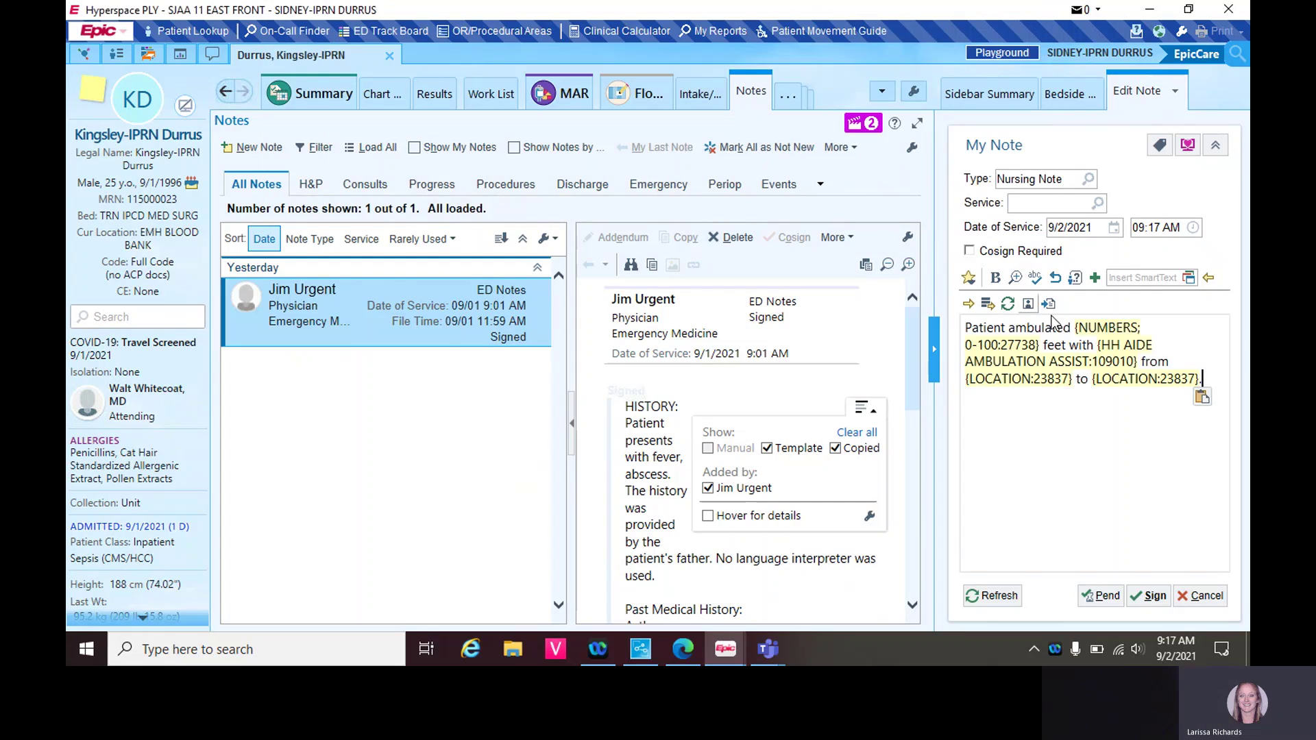
click(1125, 327)
key(F2)
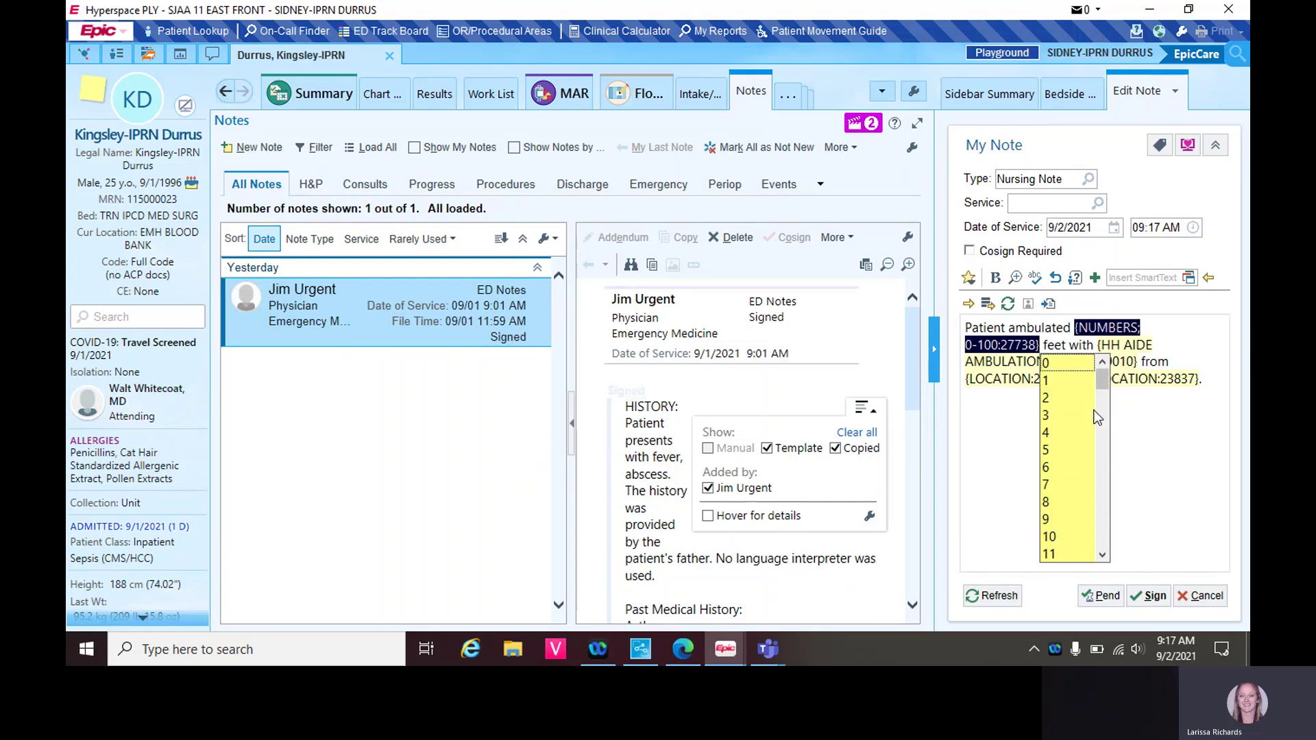
click(1056, 421)
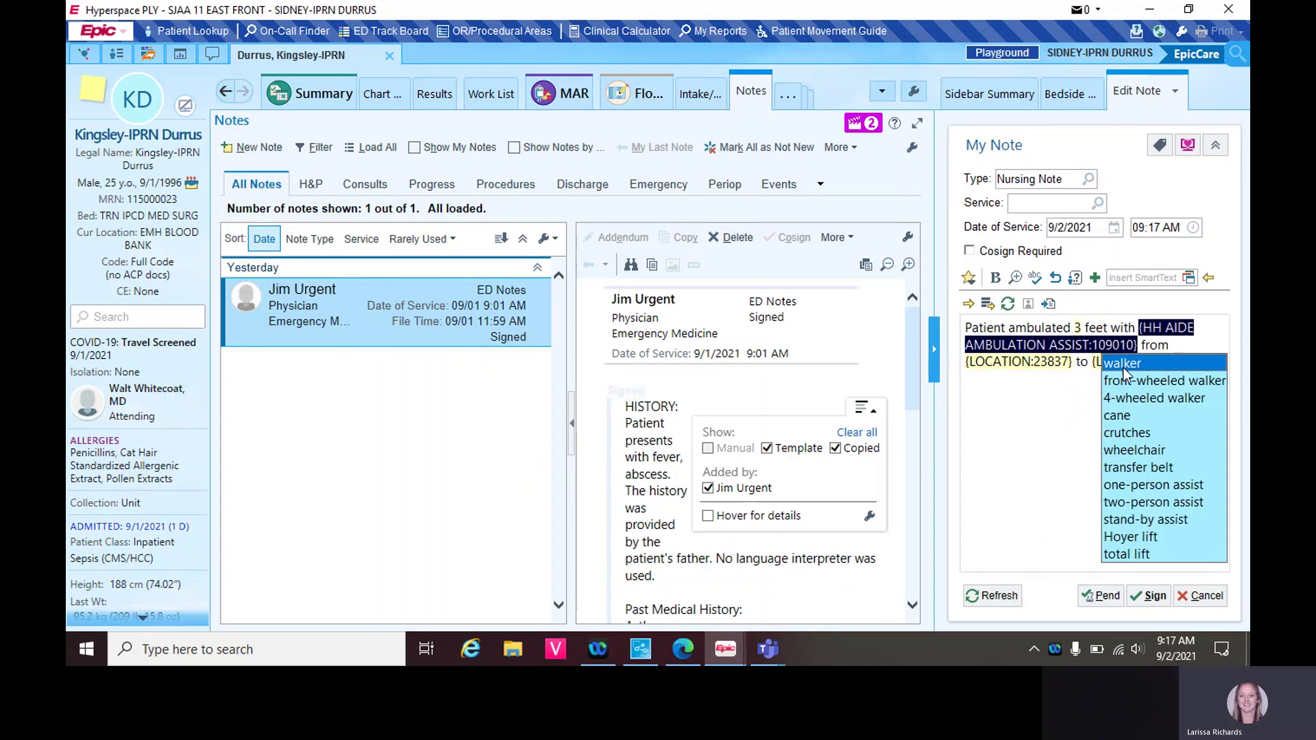
click(1126, 374)
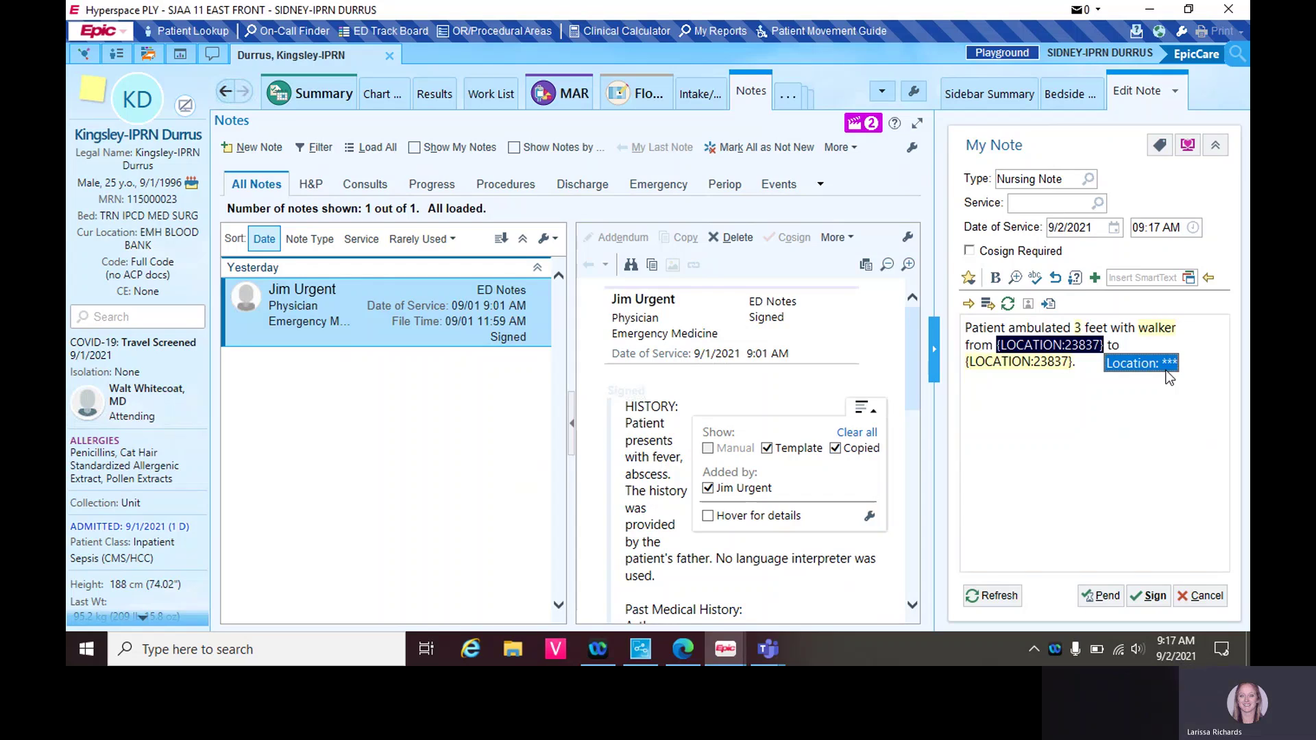
Fill the location blanks as from hallway to bed
click(1155, 363)
text(hallway)
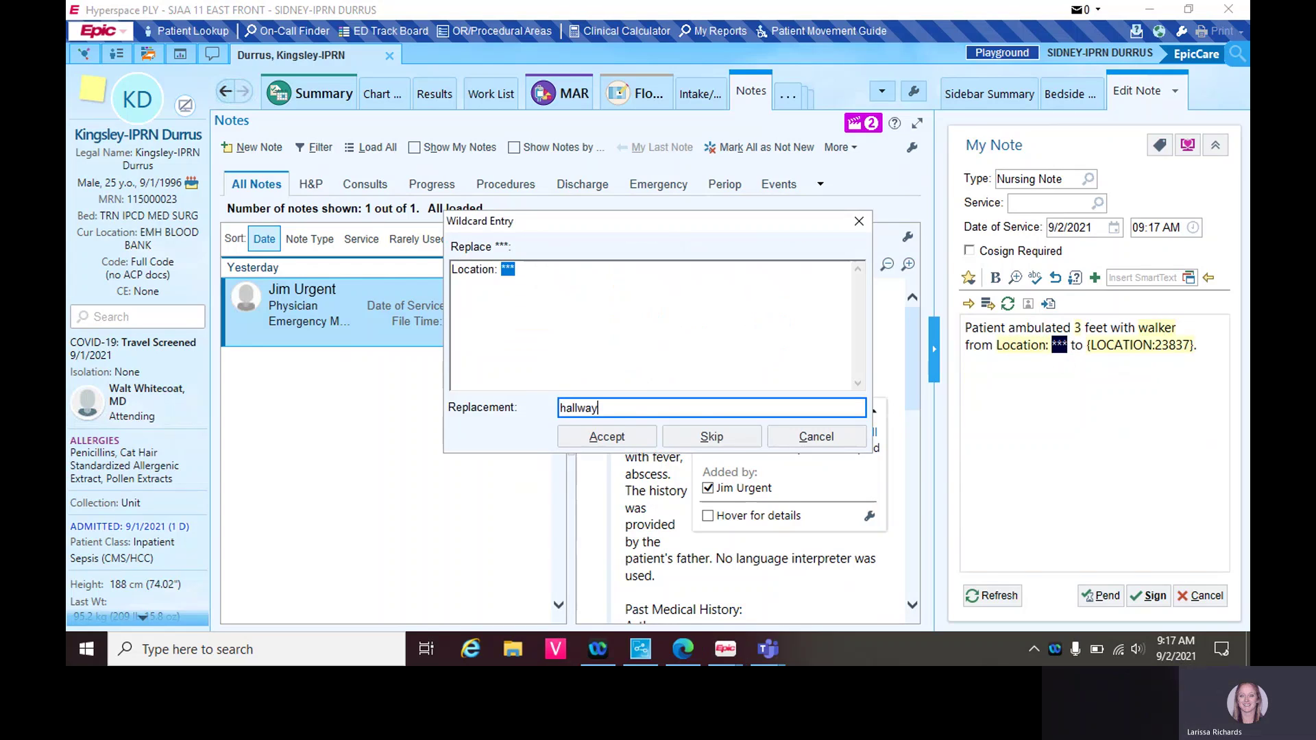
key(Return)
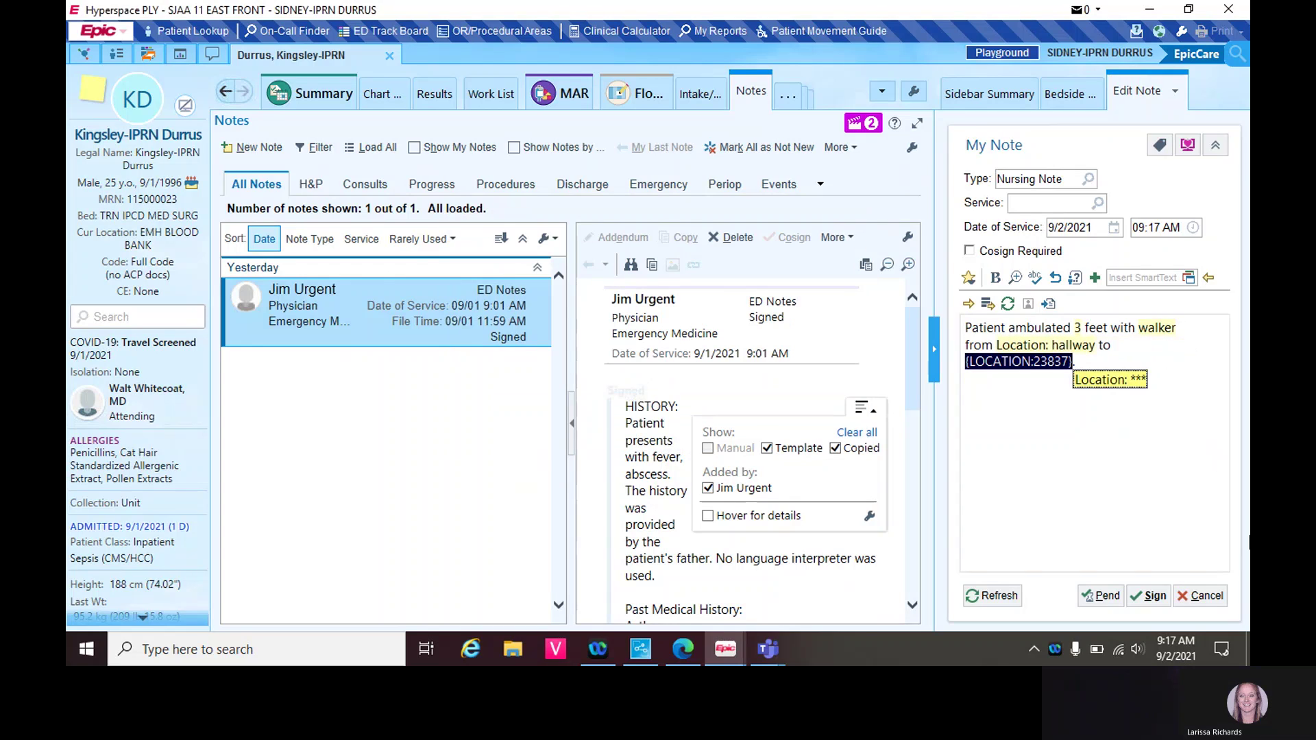
click(1136, 378)
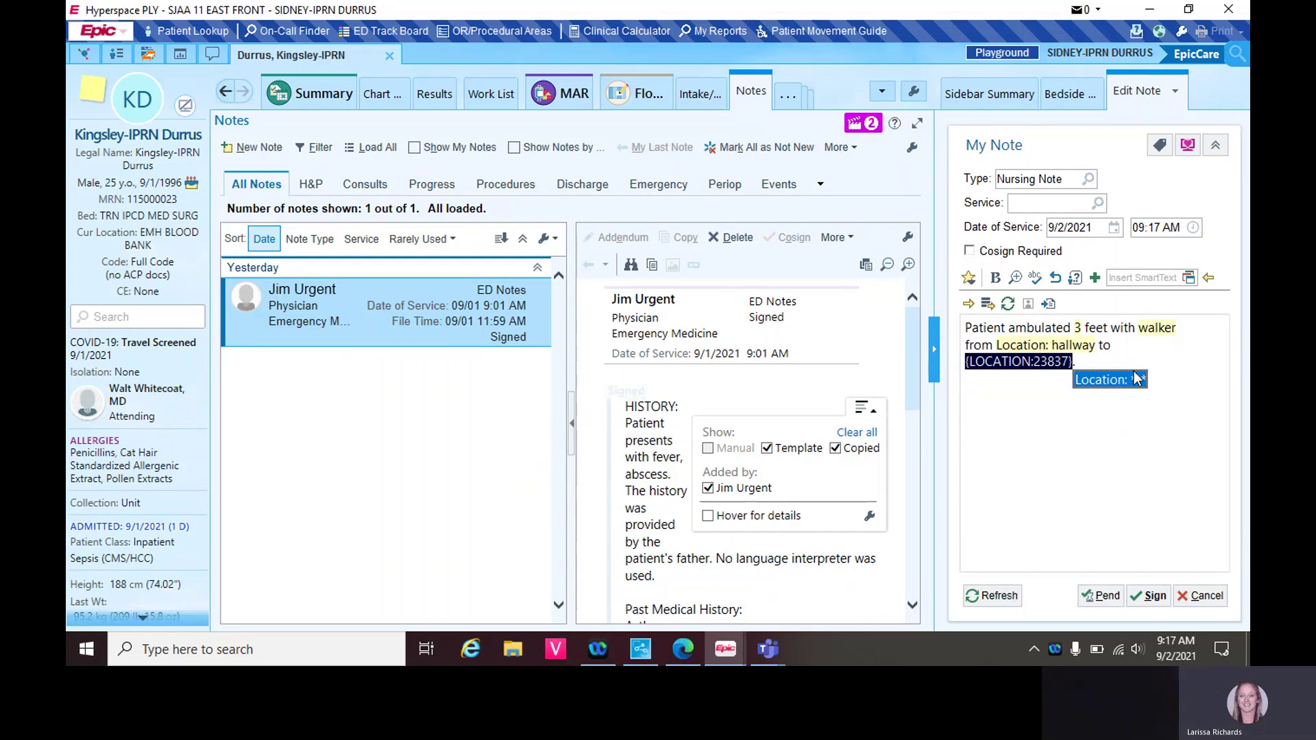
click(1136, 378)
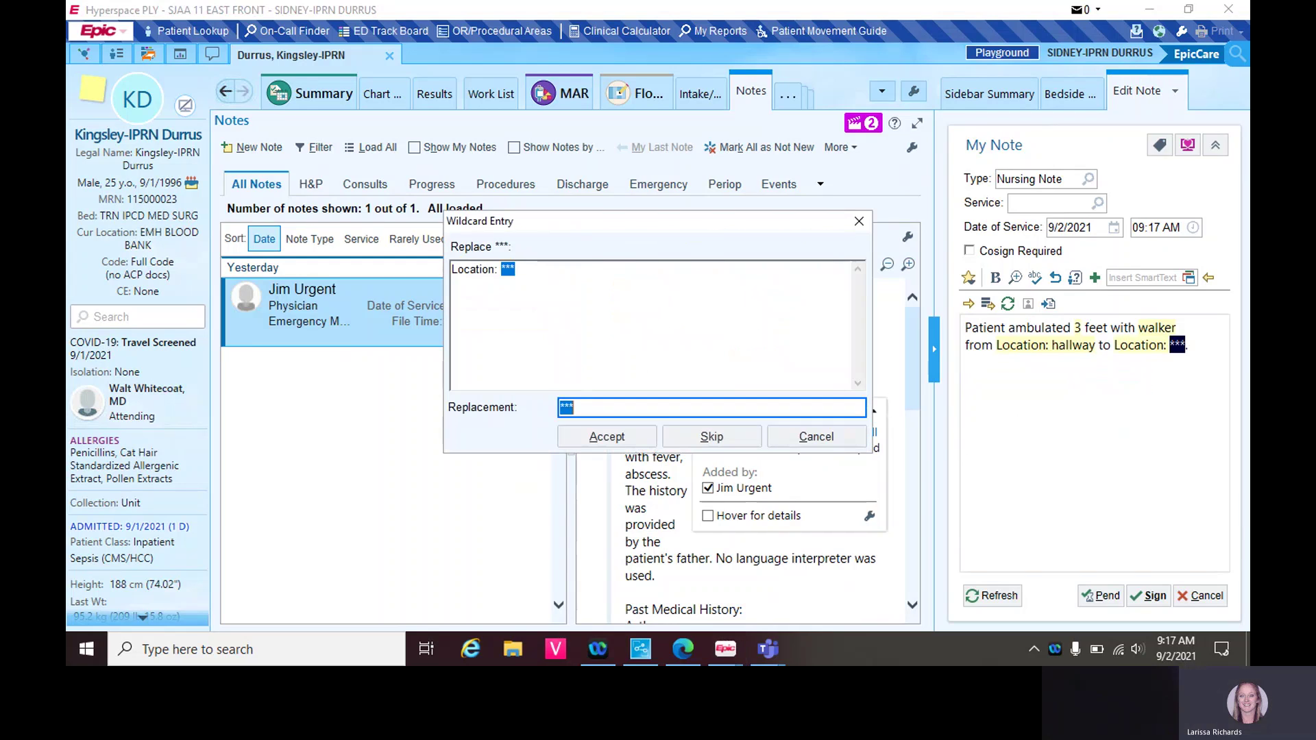
text(bed)
key(Return)
Sign the ambulation note and bring up the patient's Basic Assessment flowsheet
text(.)
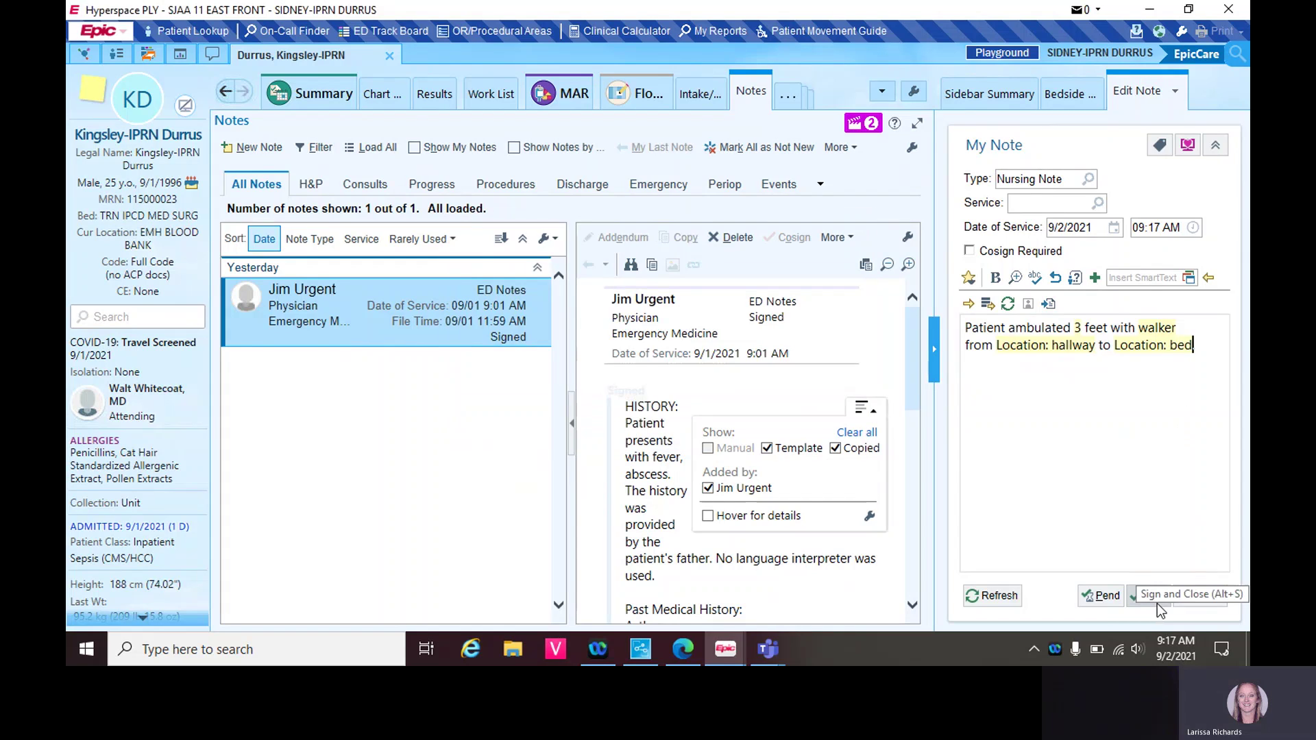
click(1157, 599)
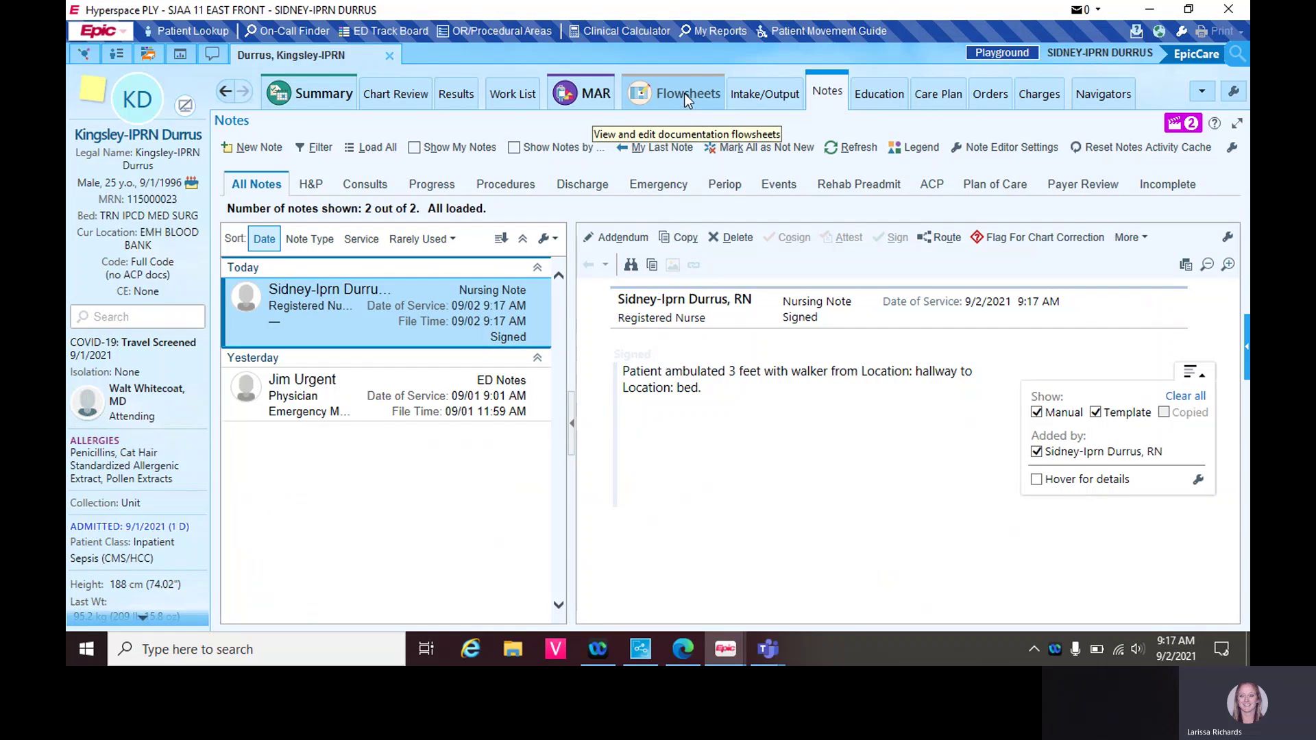
click(683, 93)
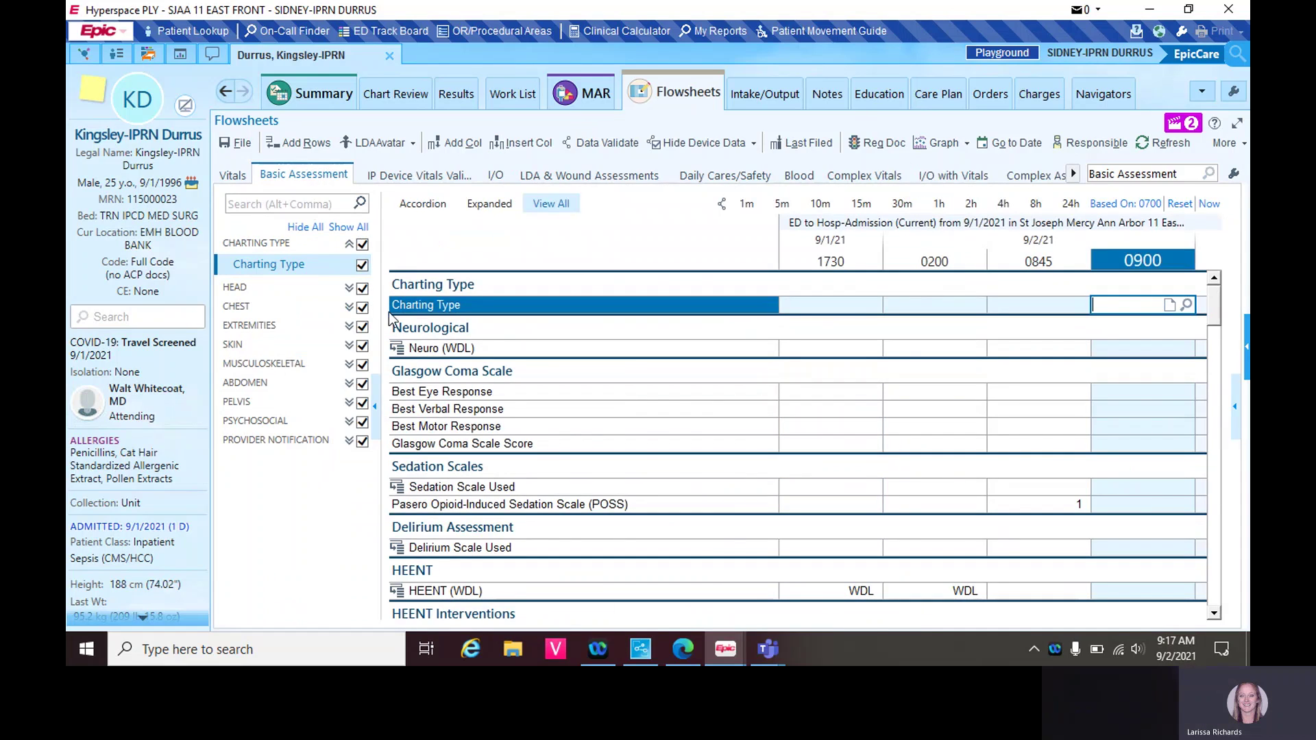
mouse_move(396, 348)
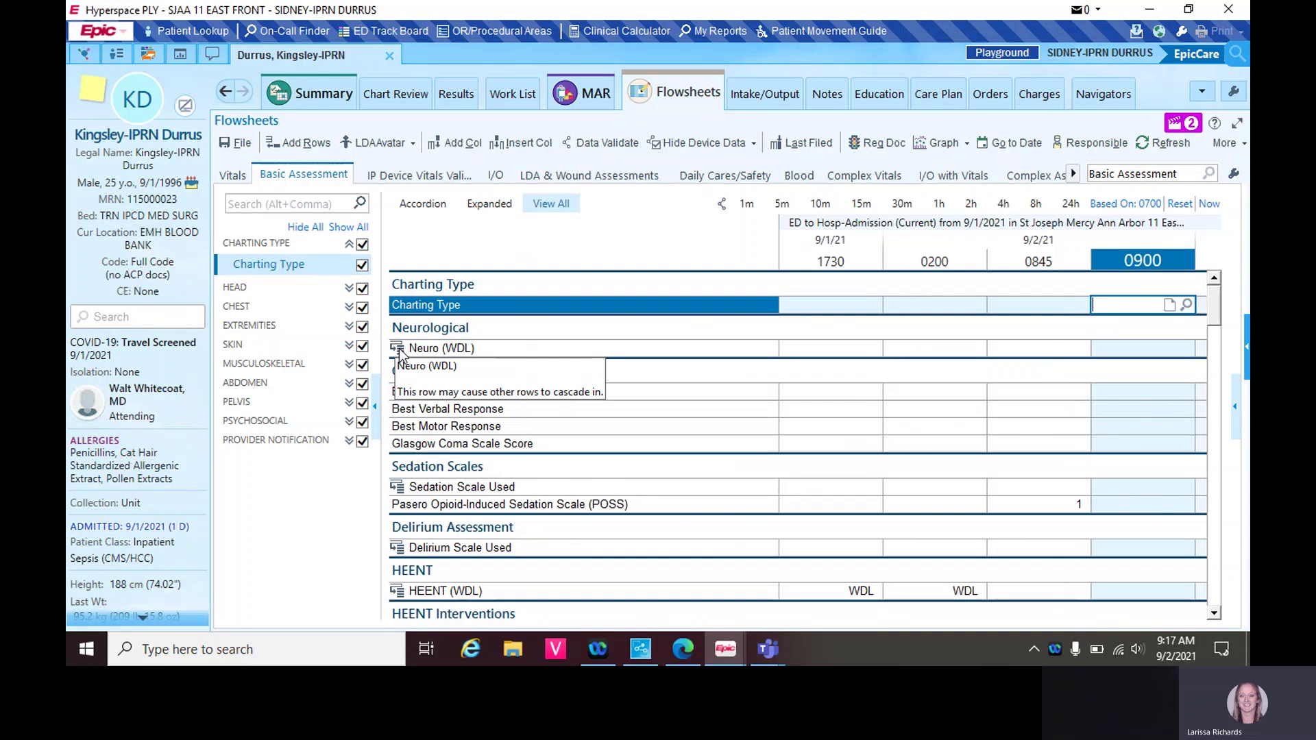
Add Level of Consciousness, Orientation, Cognition, Speech and Facial Symmetry rows cascading from Neuro (WDL)
click(397, 348)
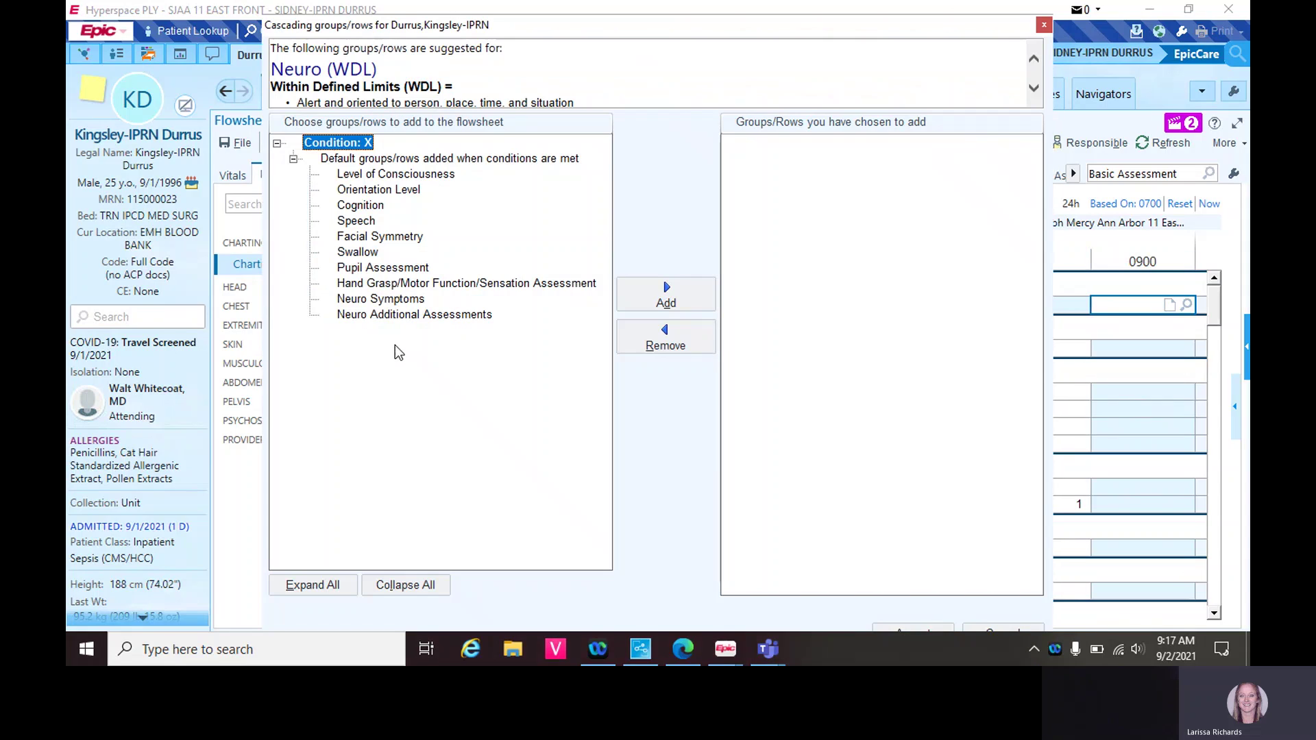
click(374, 175)
click(665, 294)
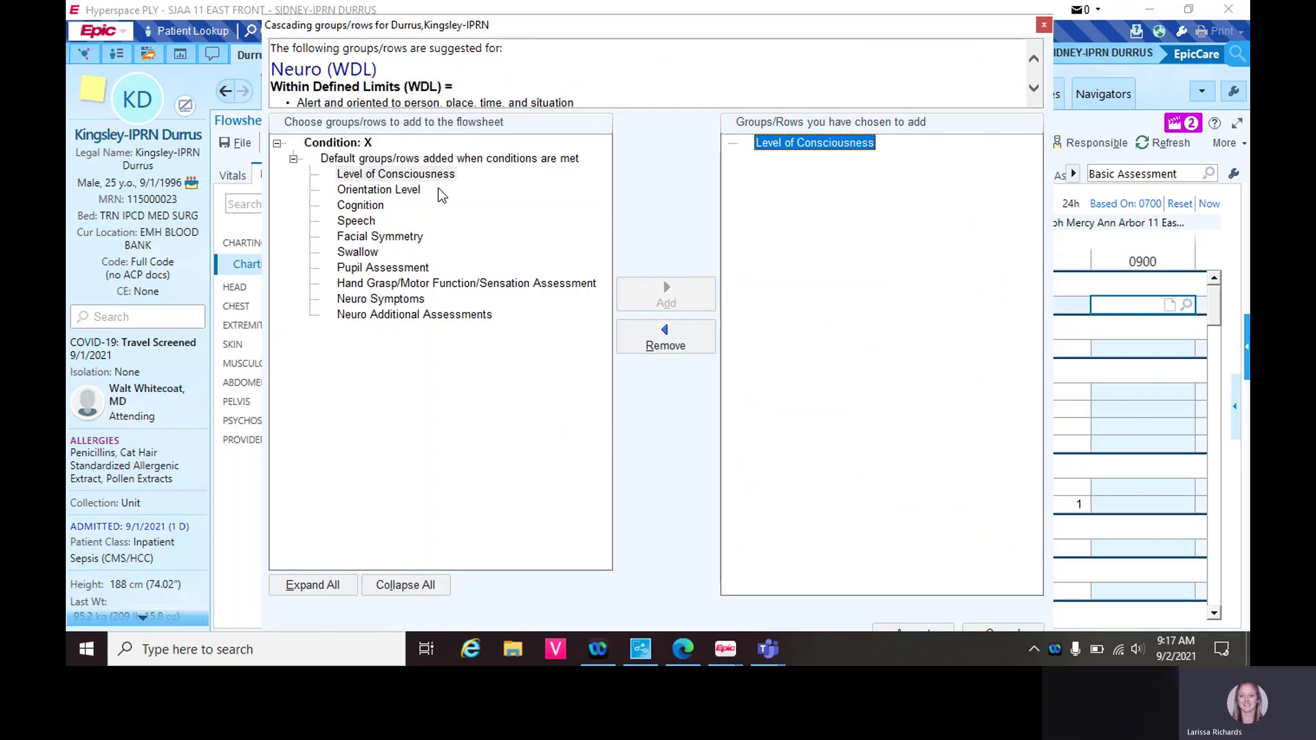
click(414, 190)
click(644, 291)
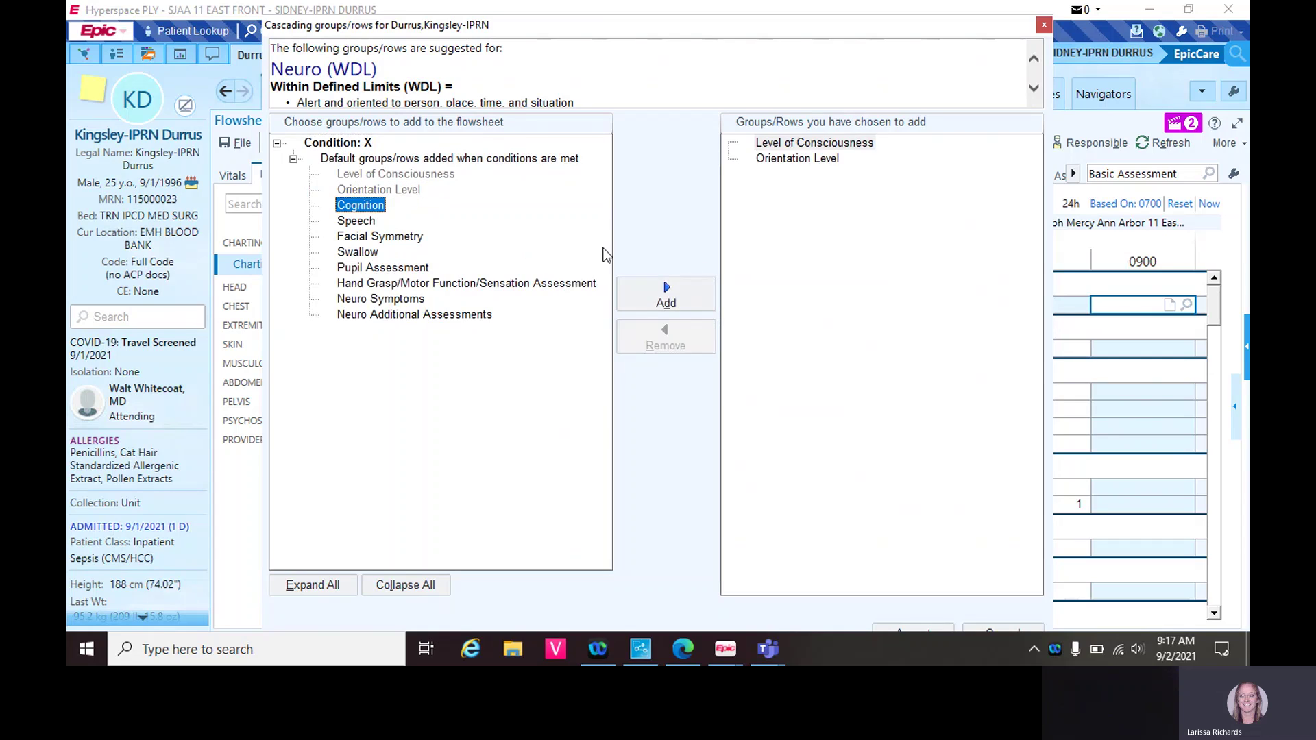
click(658, 292)
click(363, 220)
click(657, 291)
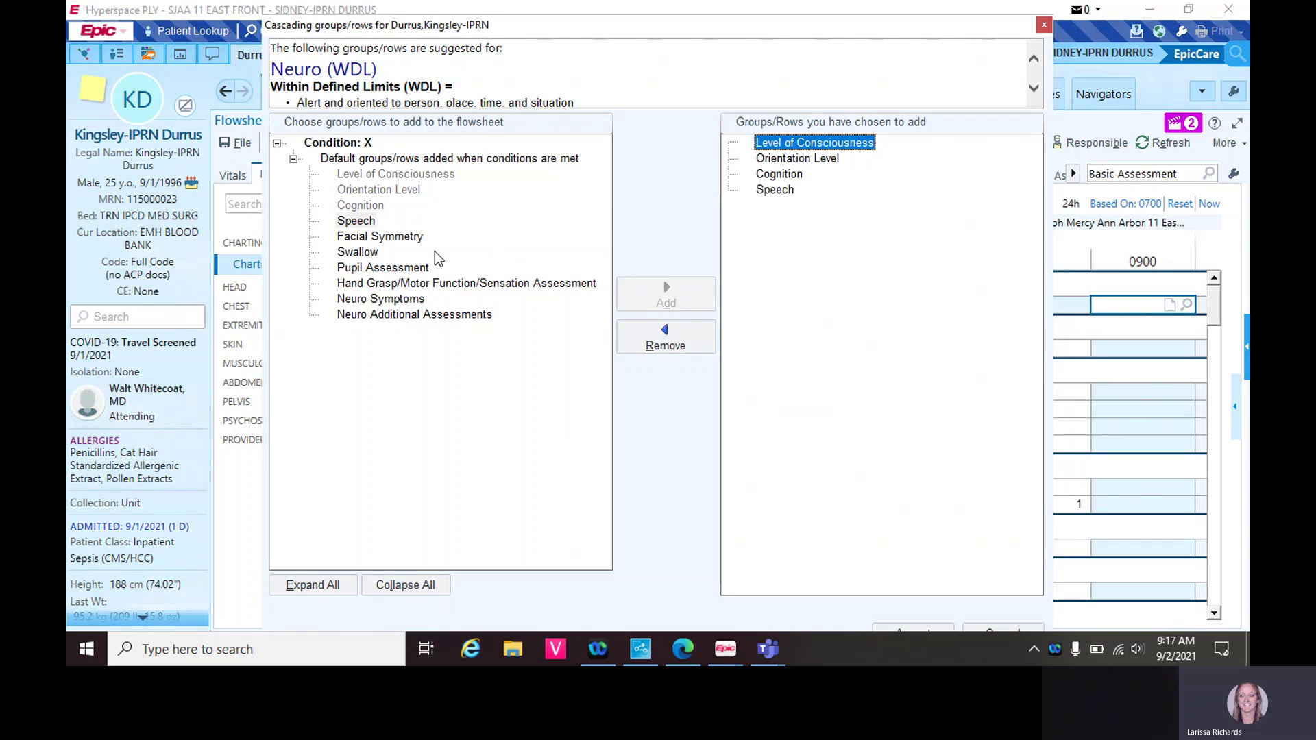
click(409, 237)
click(661, 294)
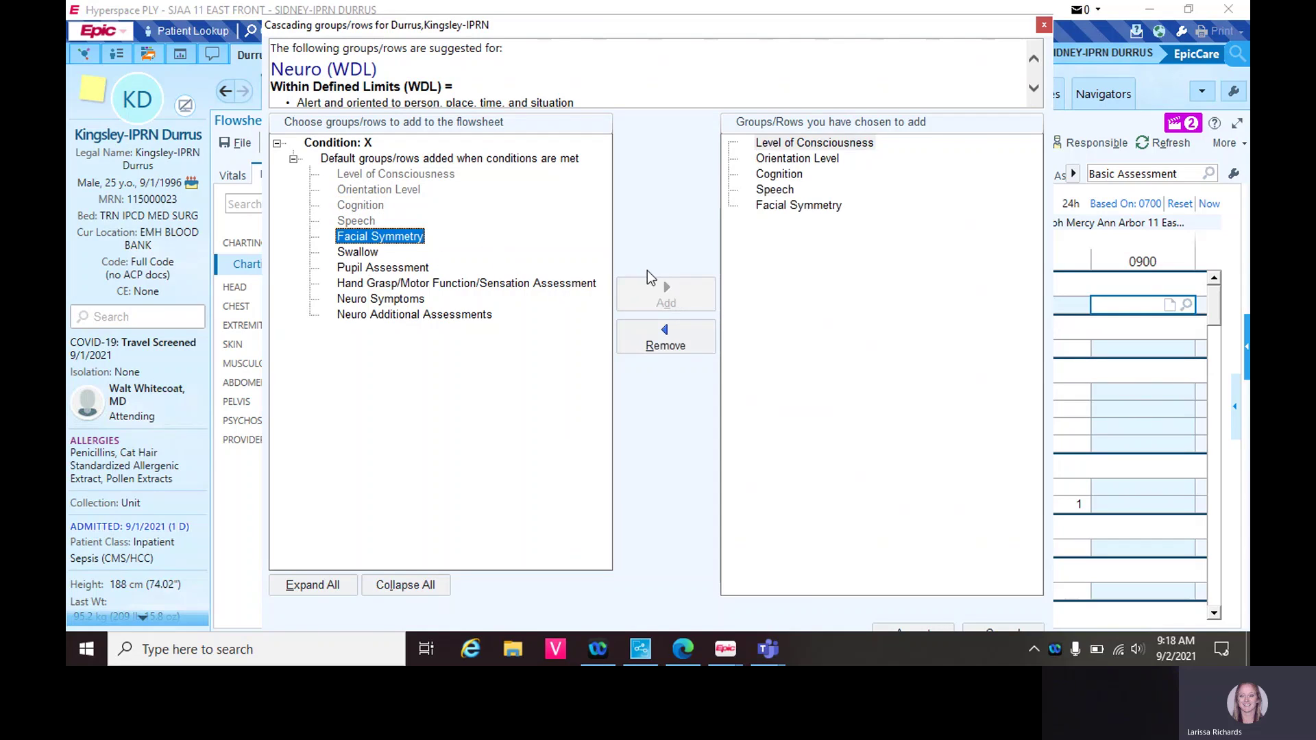
Add Swallow, Pupil, Hand Grasp/Motor/Sensation, Neuro Symptoms and Neuro Additional Assessments rows, then accept
click(357, 252)
click(644, 291)
click(412, 271)
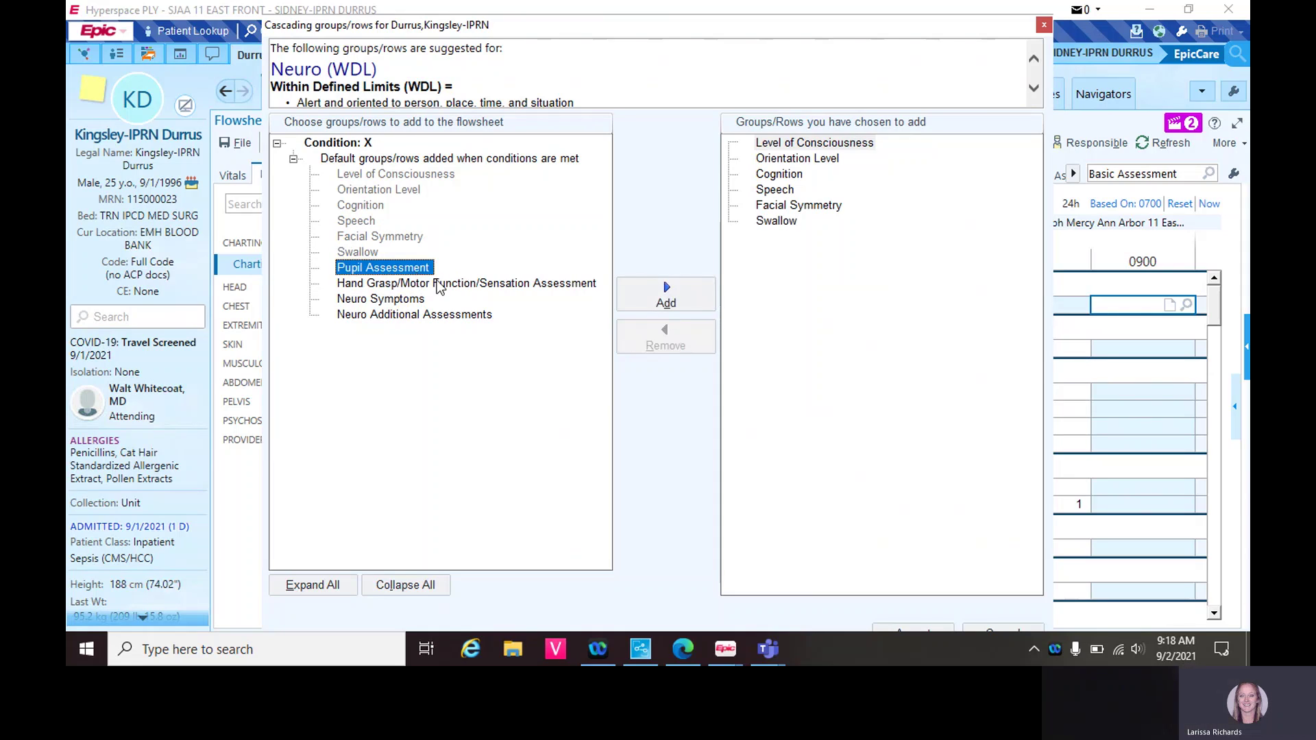
click(675, 285)
click(672, 293)
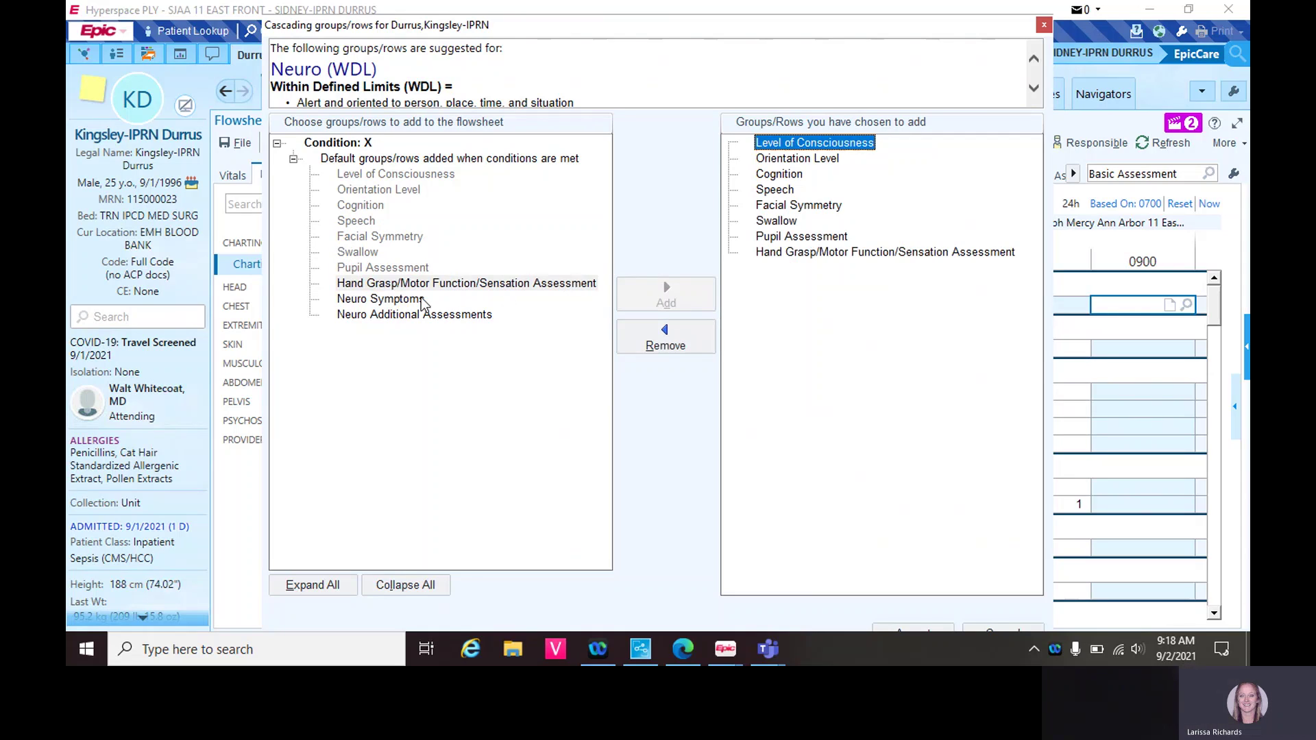
click(419, 301)
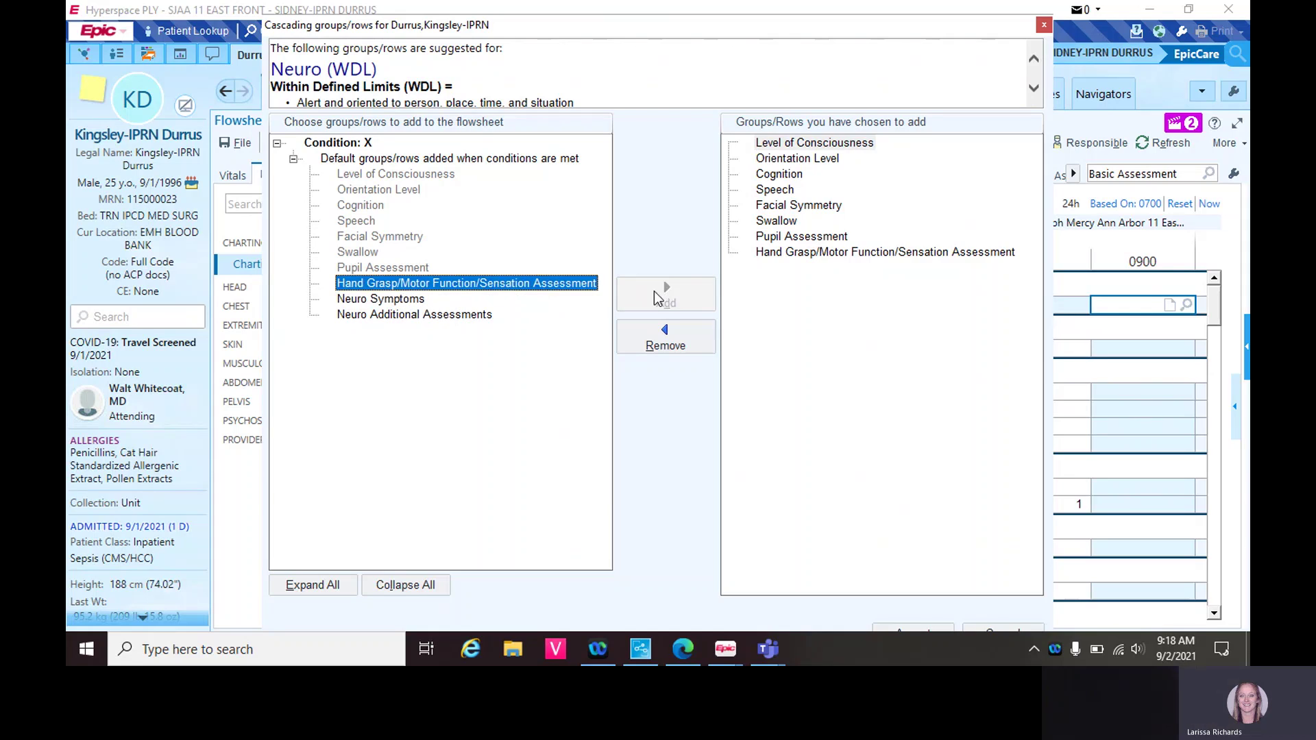
click(428, 315)
click(411, 300)
click(665, 293)
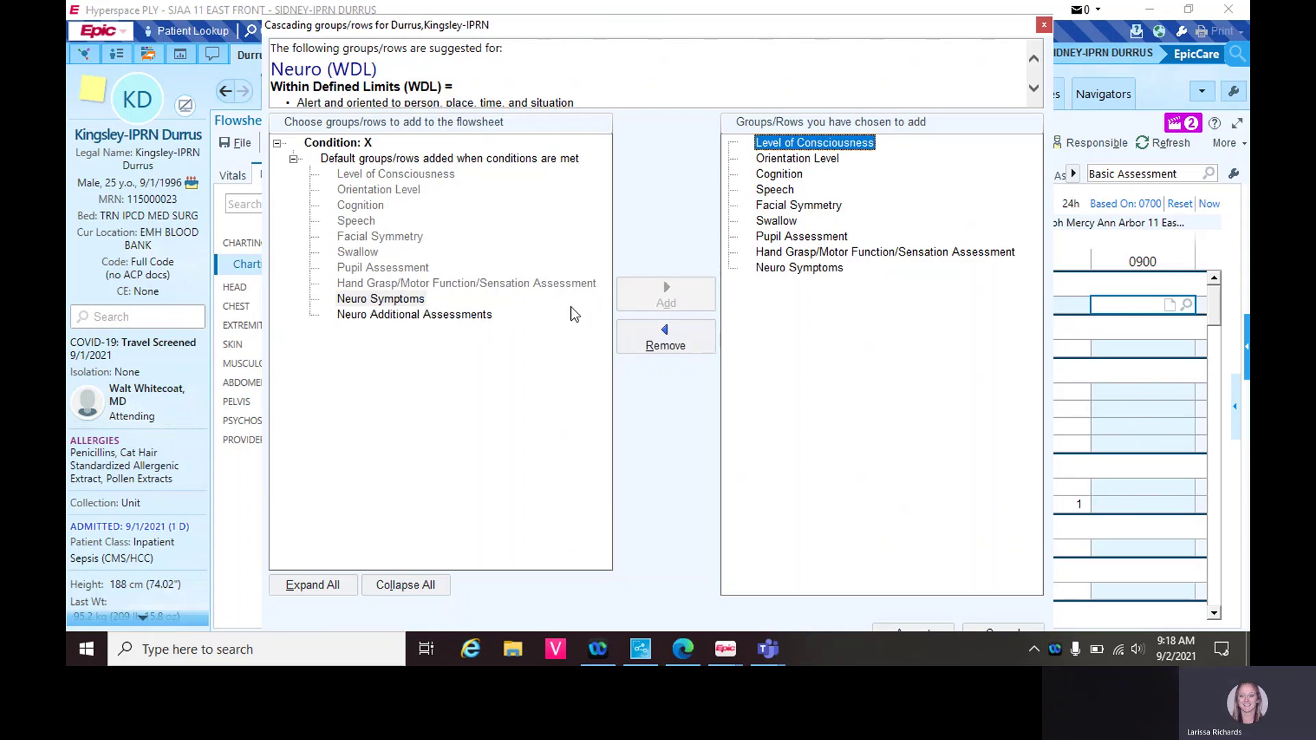
click(452, 315)
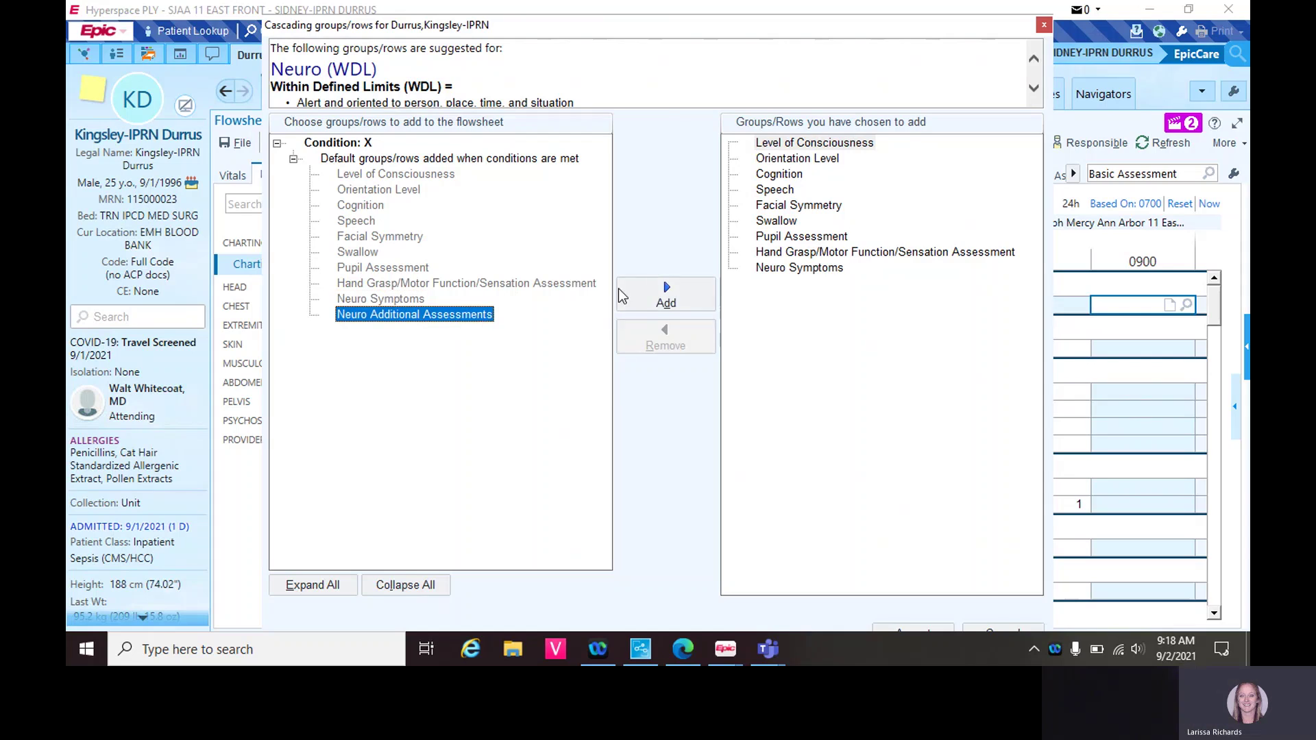
click(667, 291)
click(914, 632)
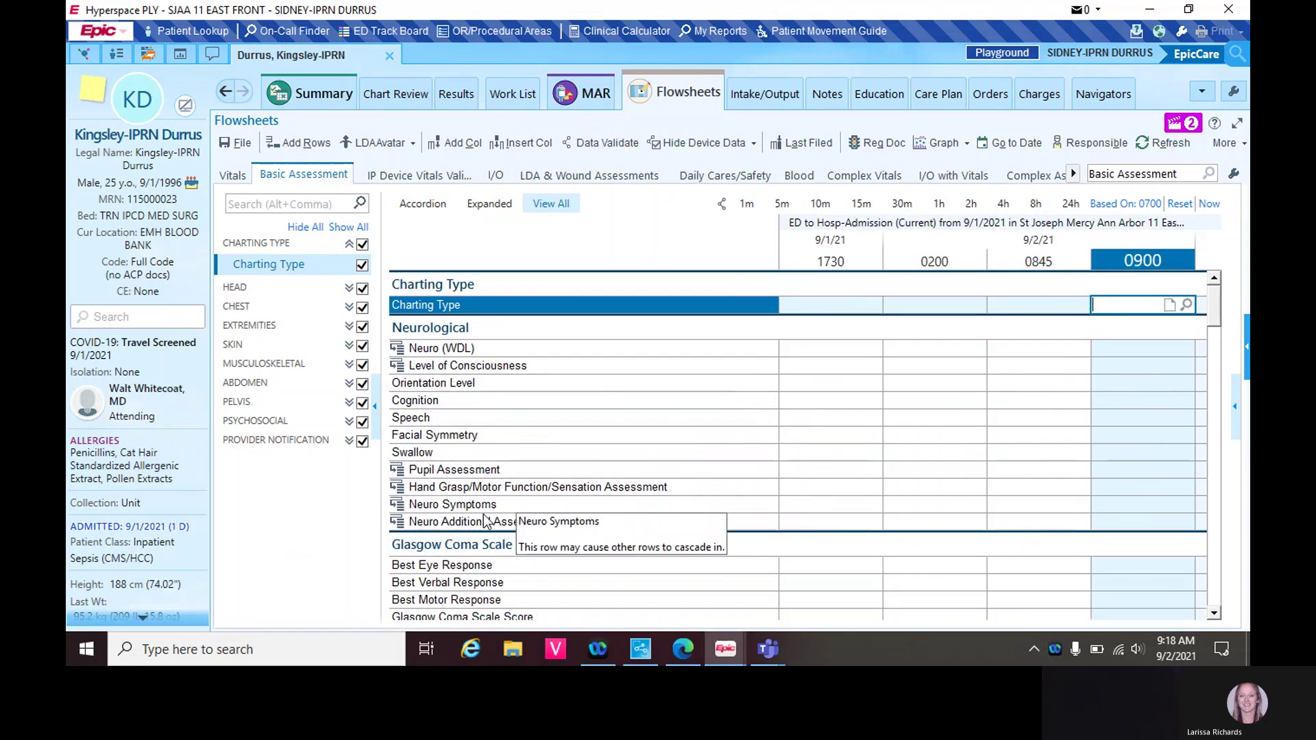
Add the R and L hand grasp, foot dorsiflexion and plantar flexion rows
click(398, 488)
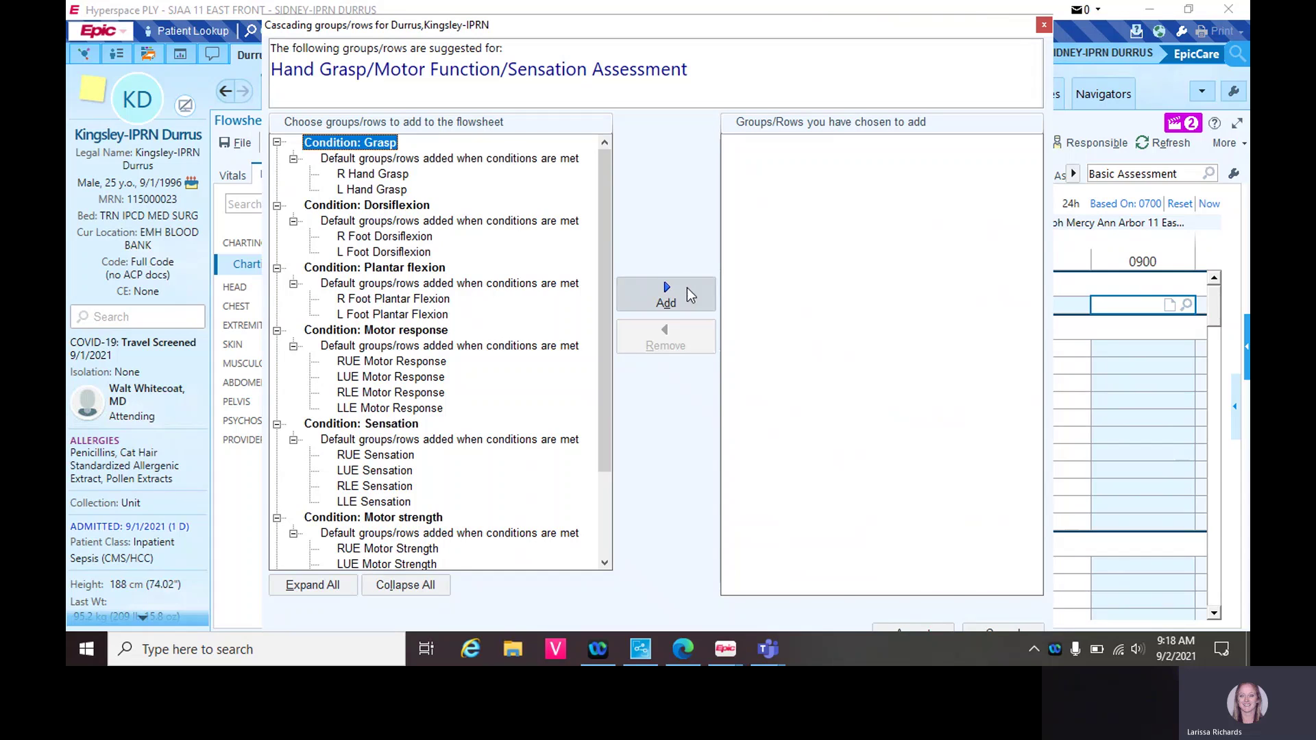
click(670, 291)
click(410, 205)
click(675, 296)
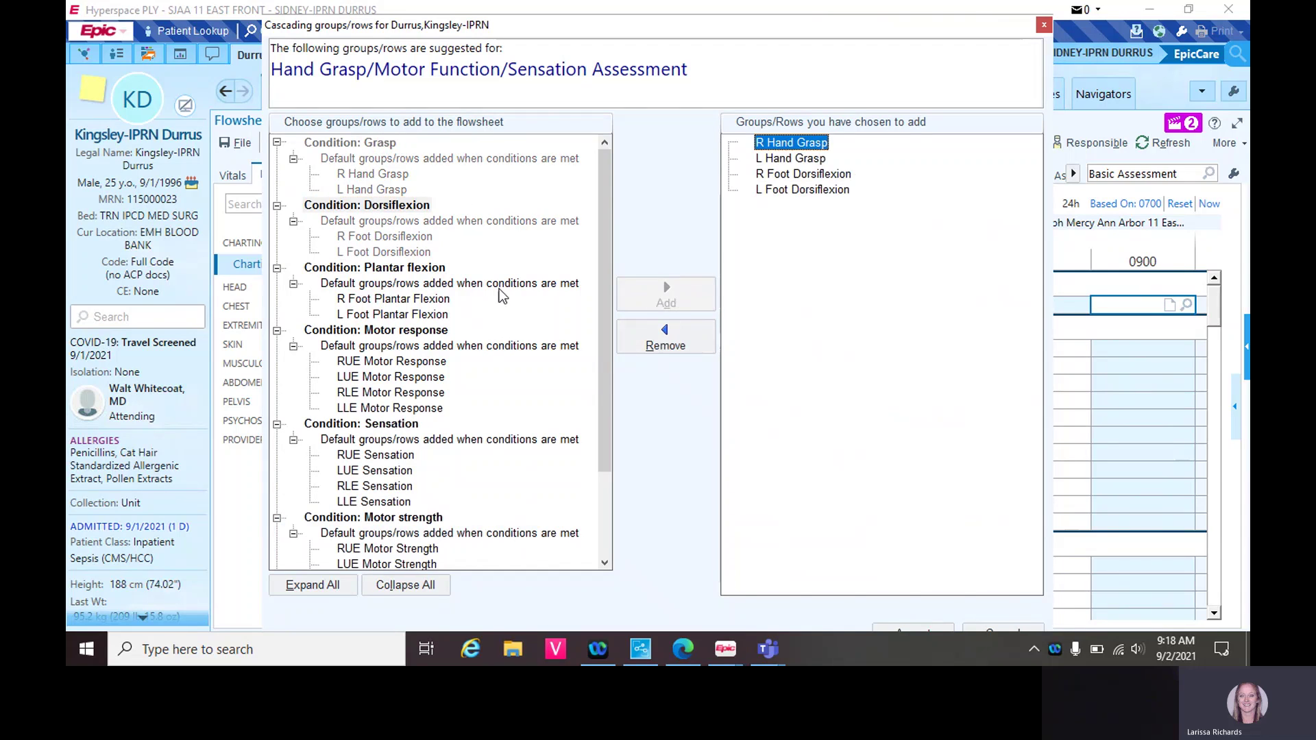
click(427, 268)
click(625, 305)
click(425, 330)
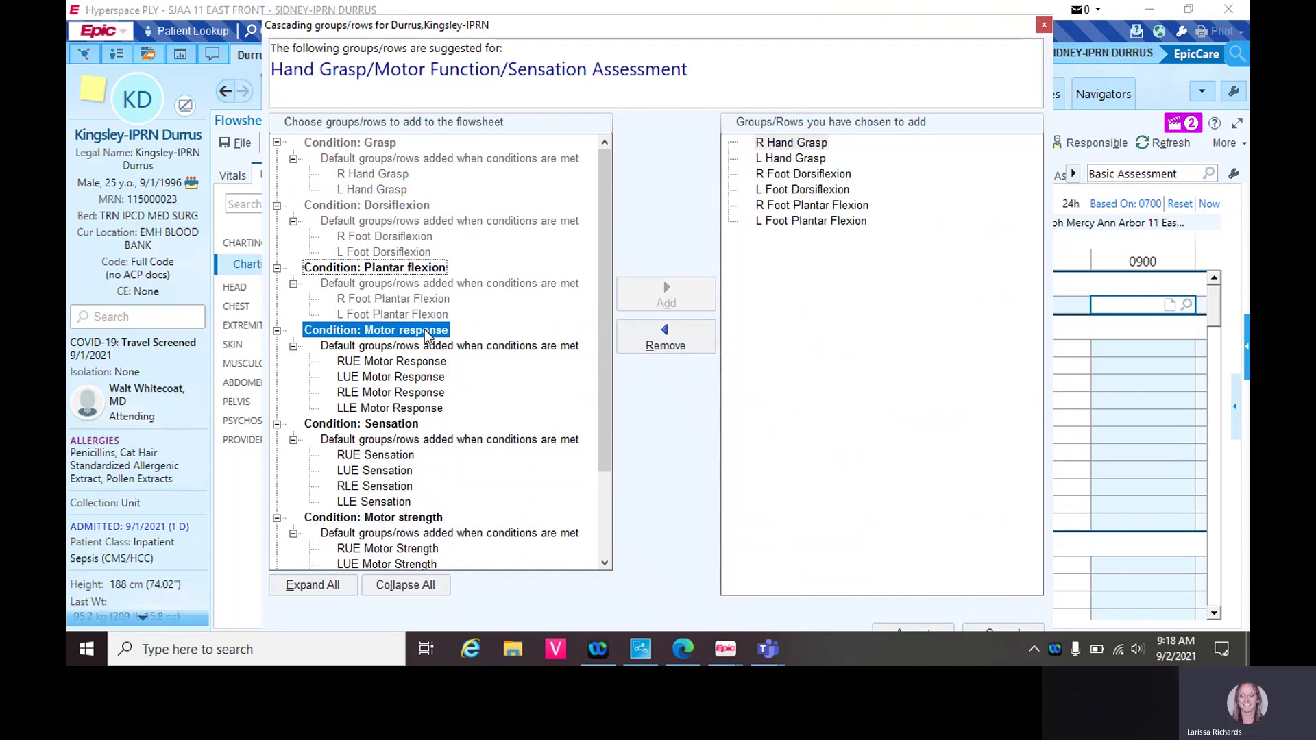
Add the four Motor Response, Motor Strength and Sensation rows, then accept
click(669, 302)
scroll(533, 439, down, 3)
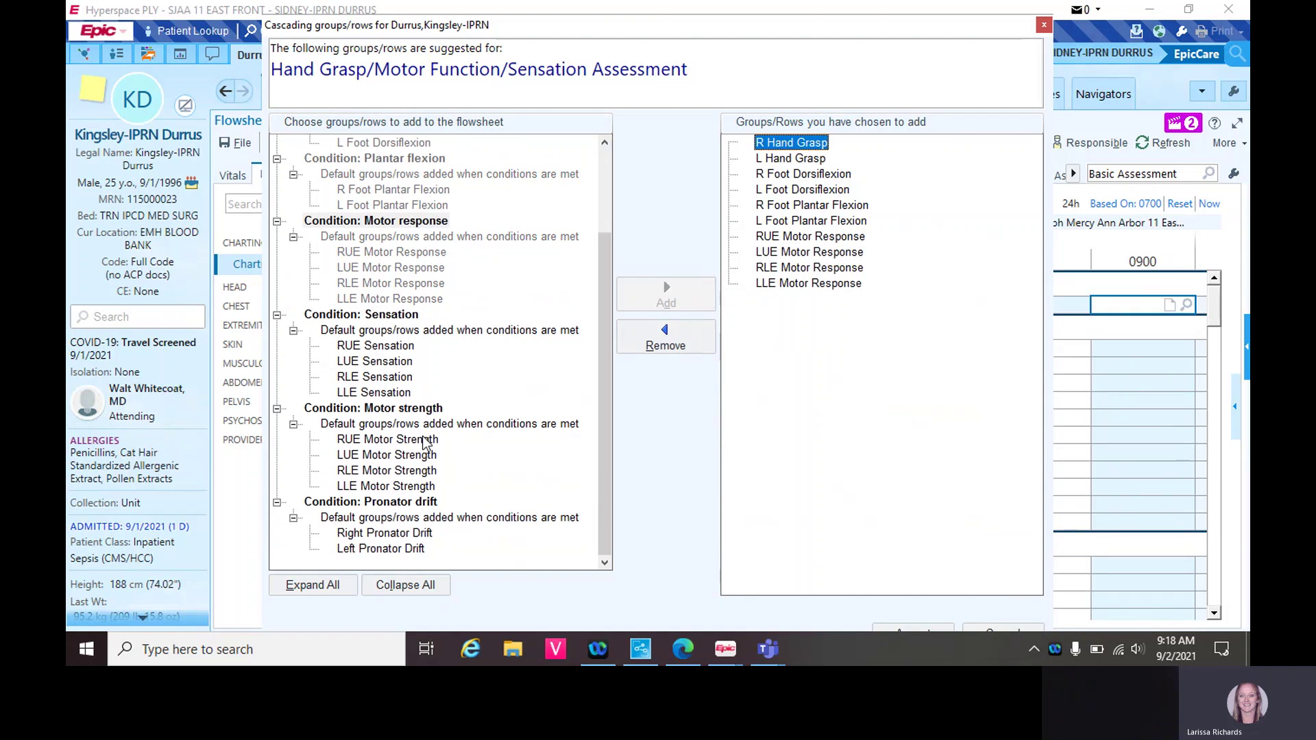
click(431, 409)
click(658, 301)
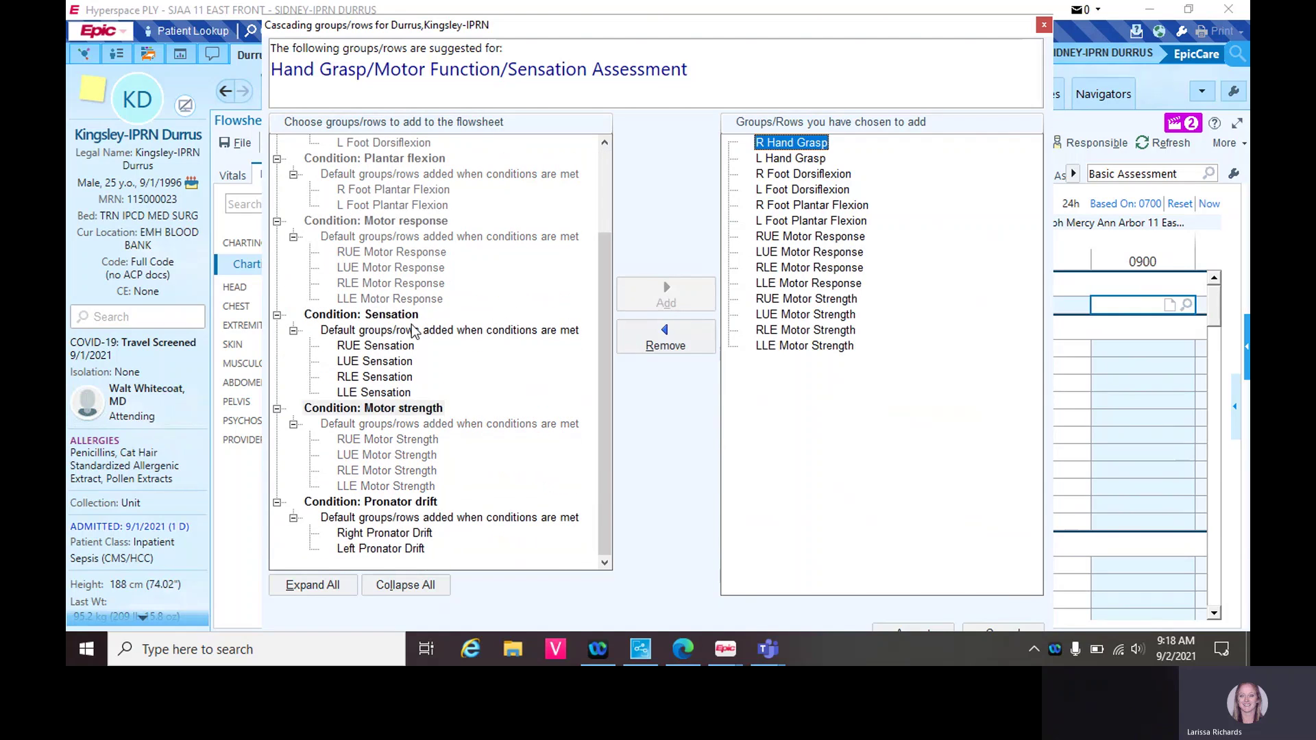
click(405, 408)
click(411, 315)
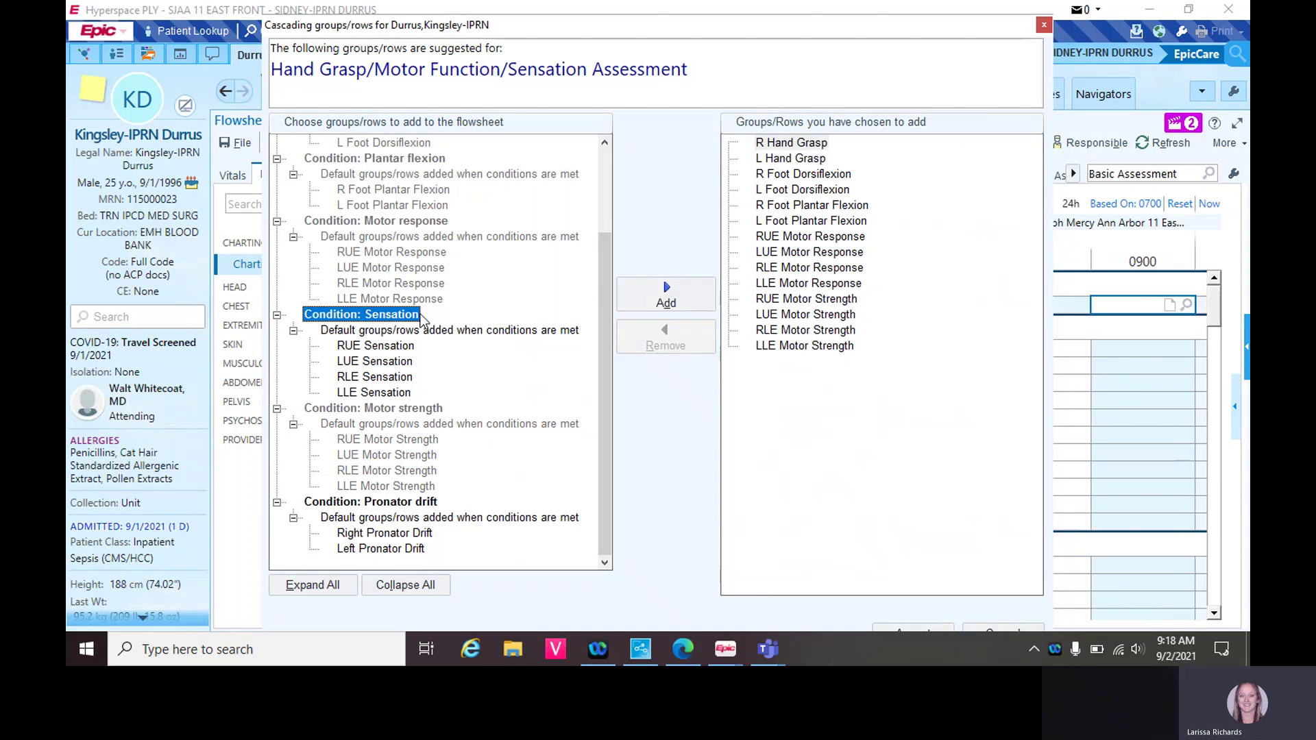
click(678, 296)
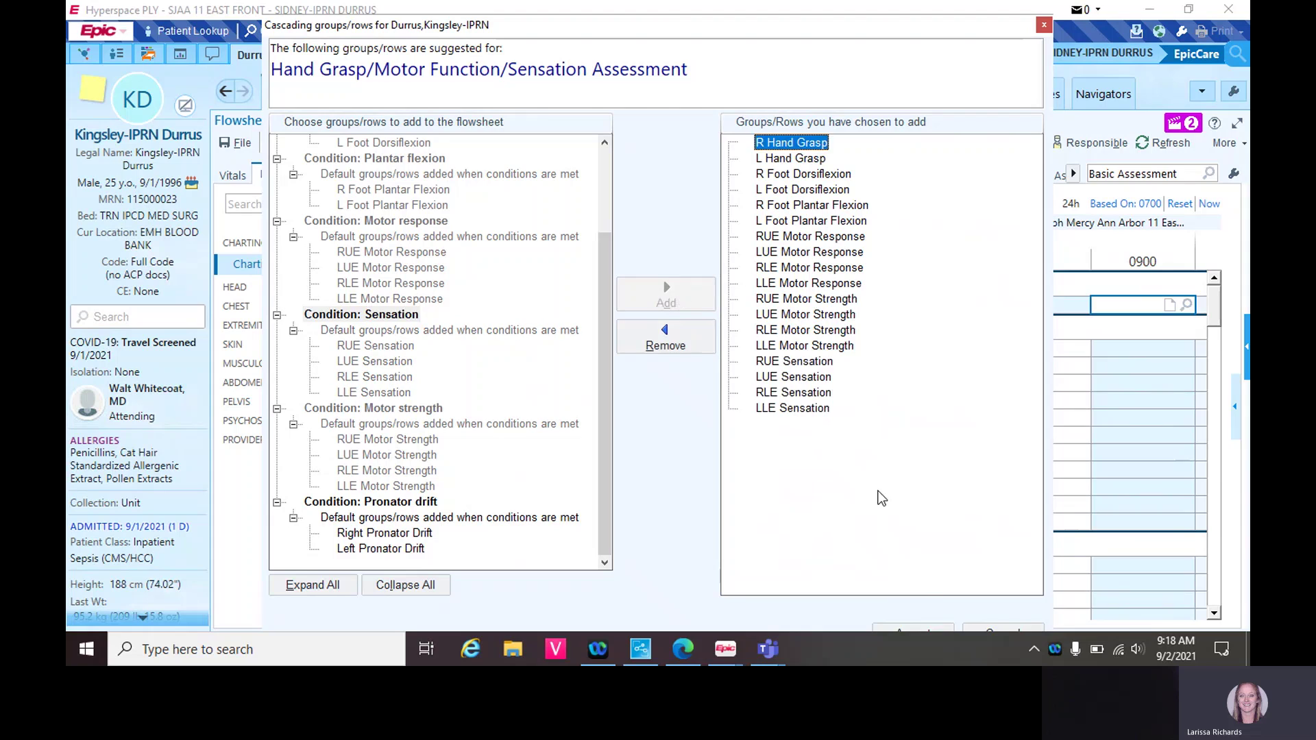
click(913, 631)
scroll(1153, 443, down, 1)
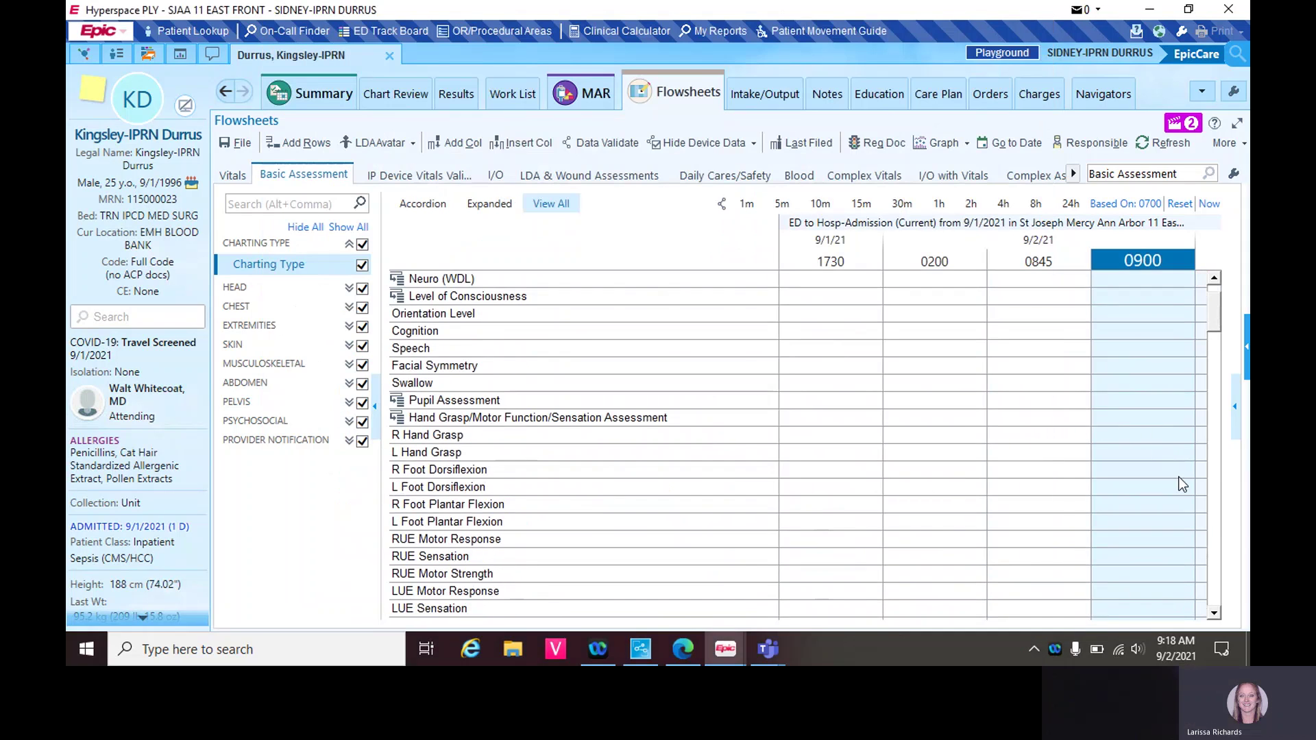
scroll(1165, 459, down, 1)
scroll(1176, 475, down, 1)
scroll(1173, 475, down, 1)
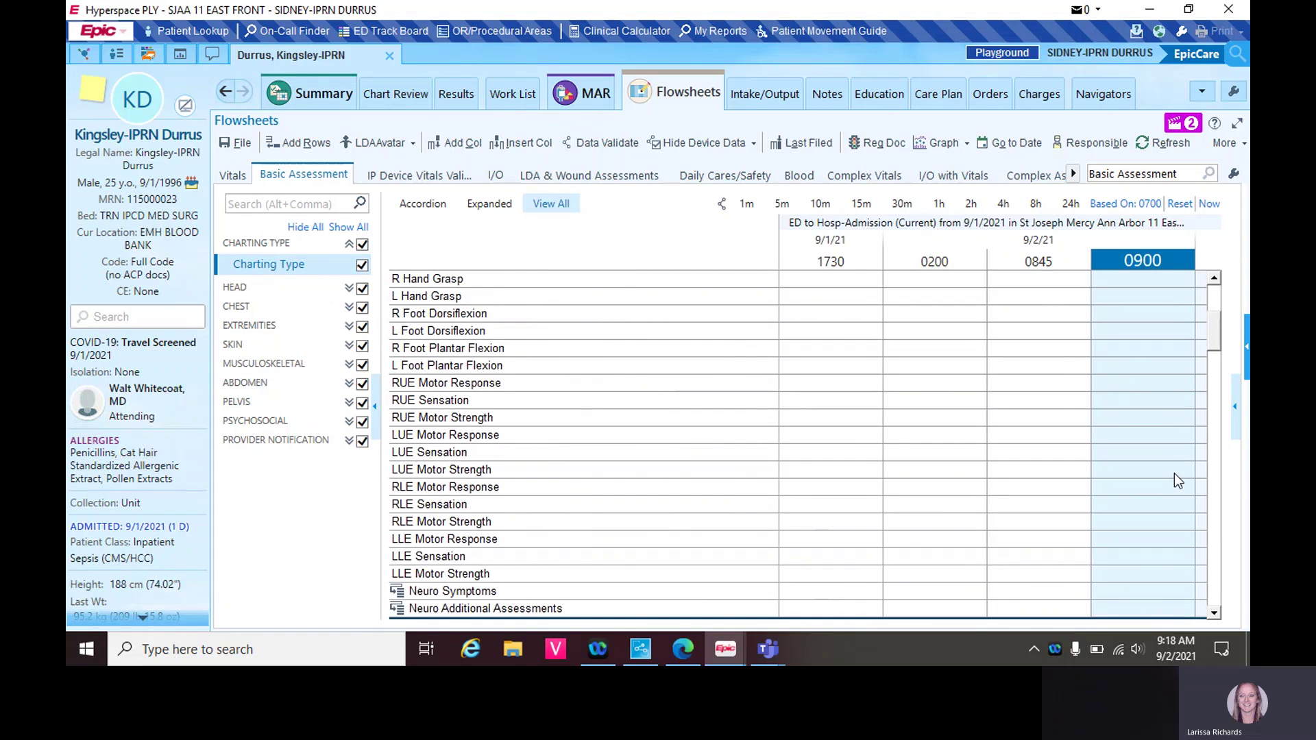
scroll(1174, 473, down, 1)
scroll(1174, 473, up, 1)
scroll(1174, 471, up, 2)
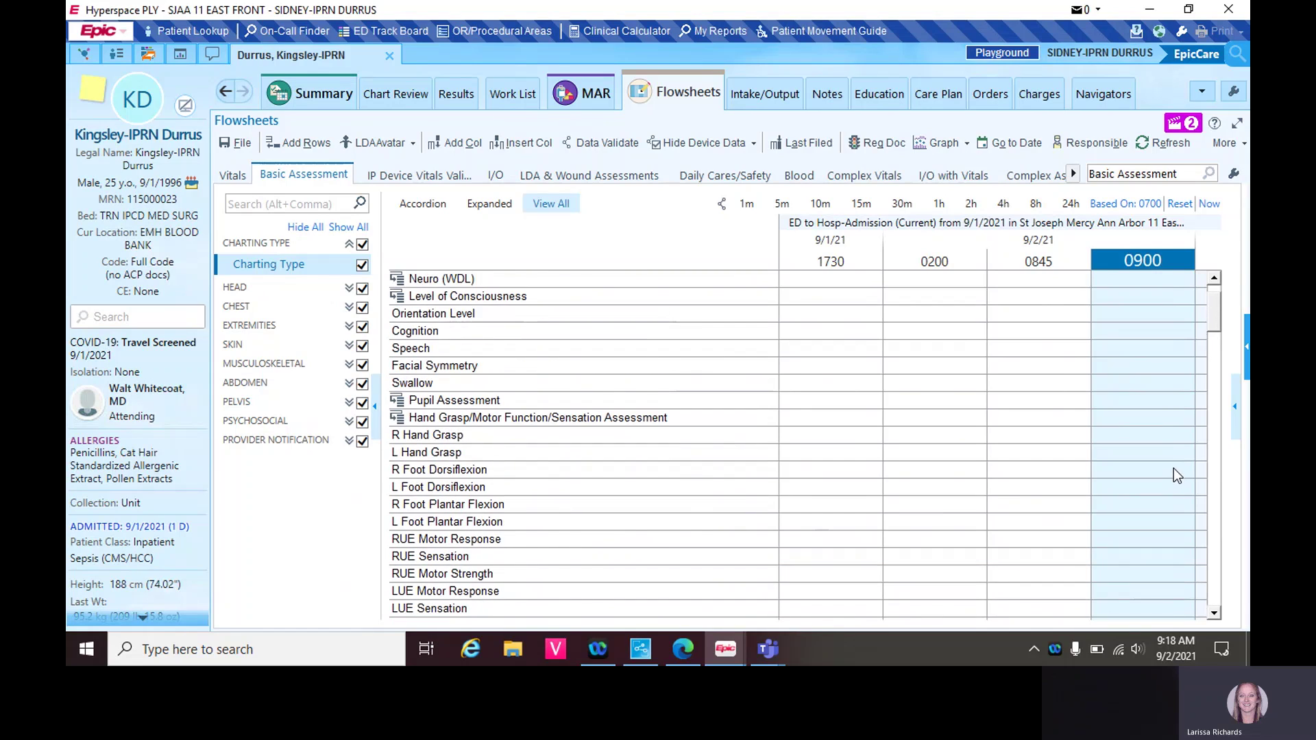
scroll(1173, 467, up, 1)
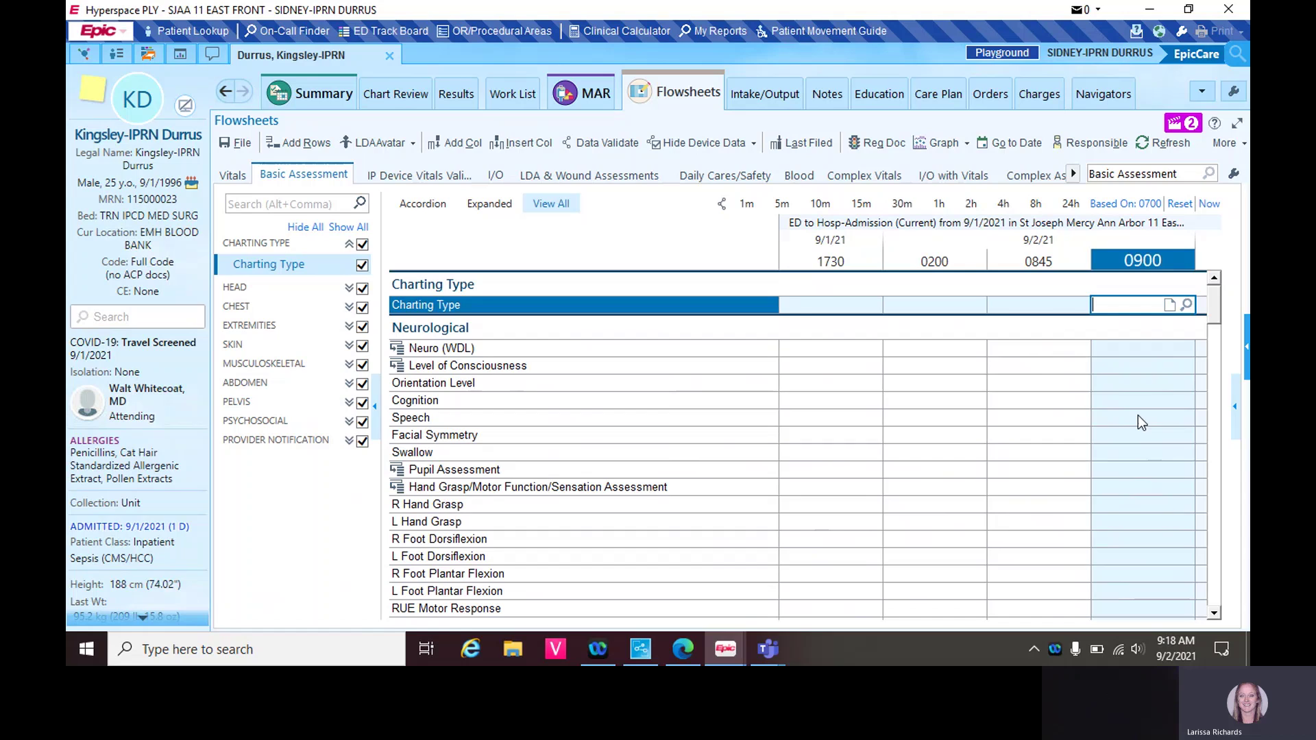
Create a Nursing Note (type 'nu') from the Notes tab and show the SmartPhrase list
click(836, 90)
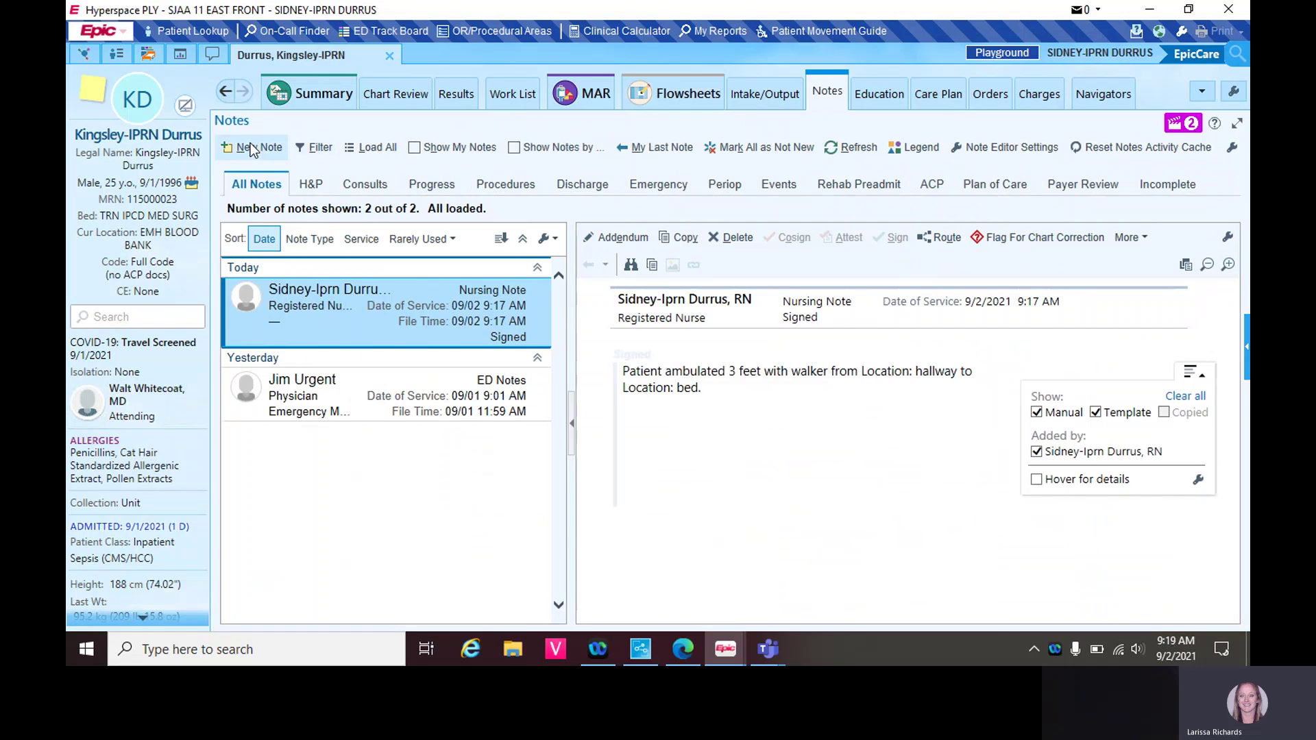
click(250, 142)
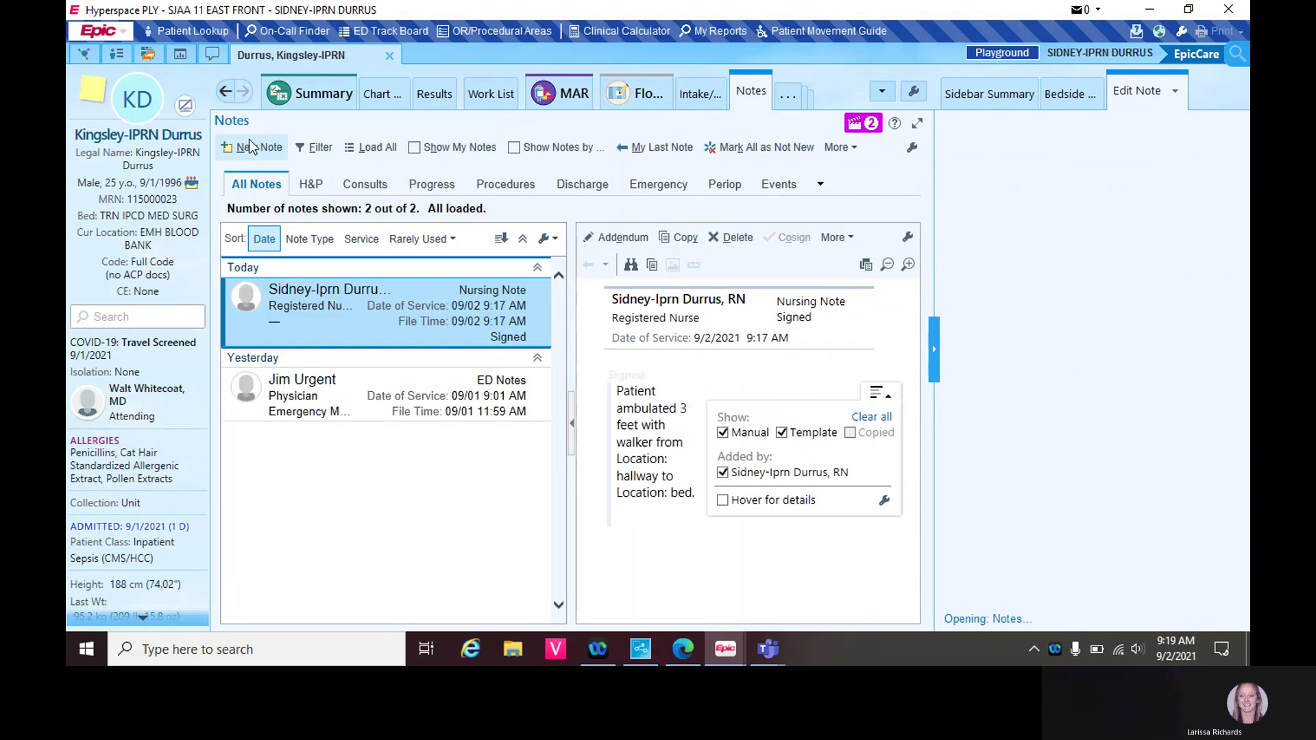
text(nu)
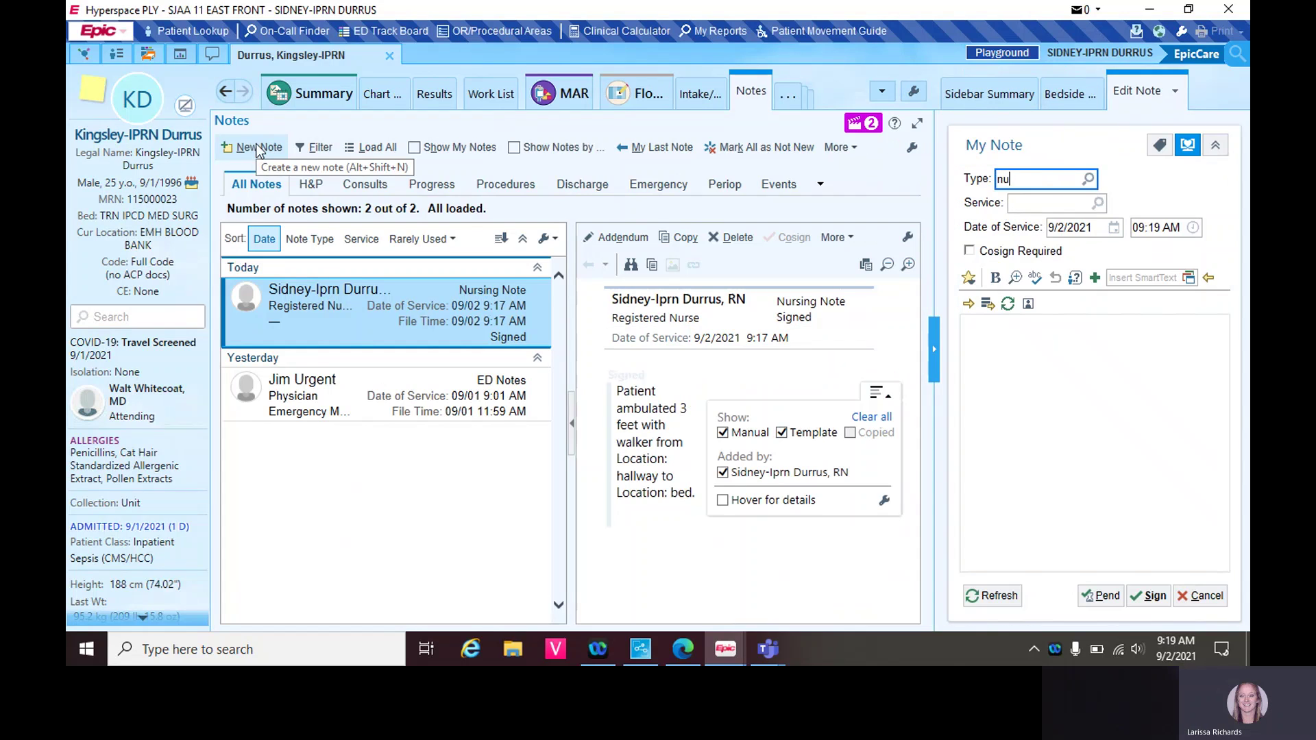
key(Return)
key(Tab)
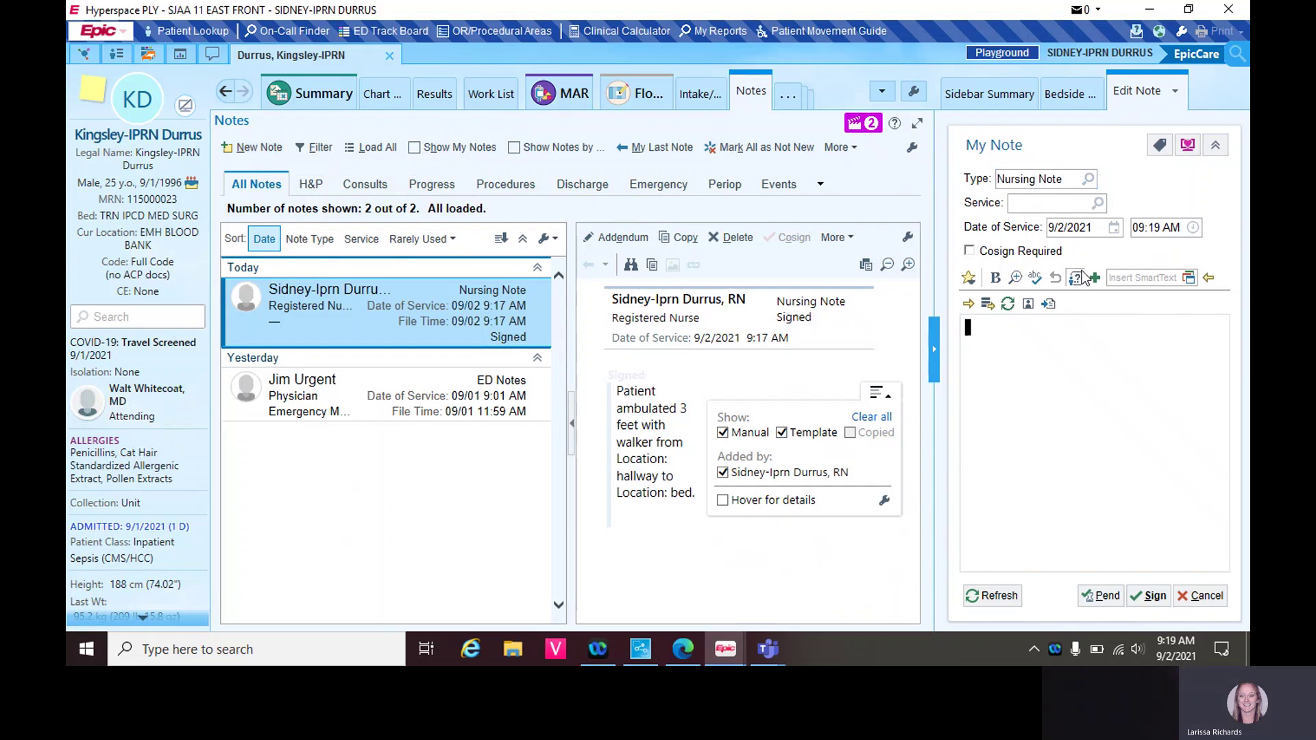
click(1081, 276)
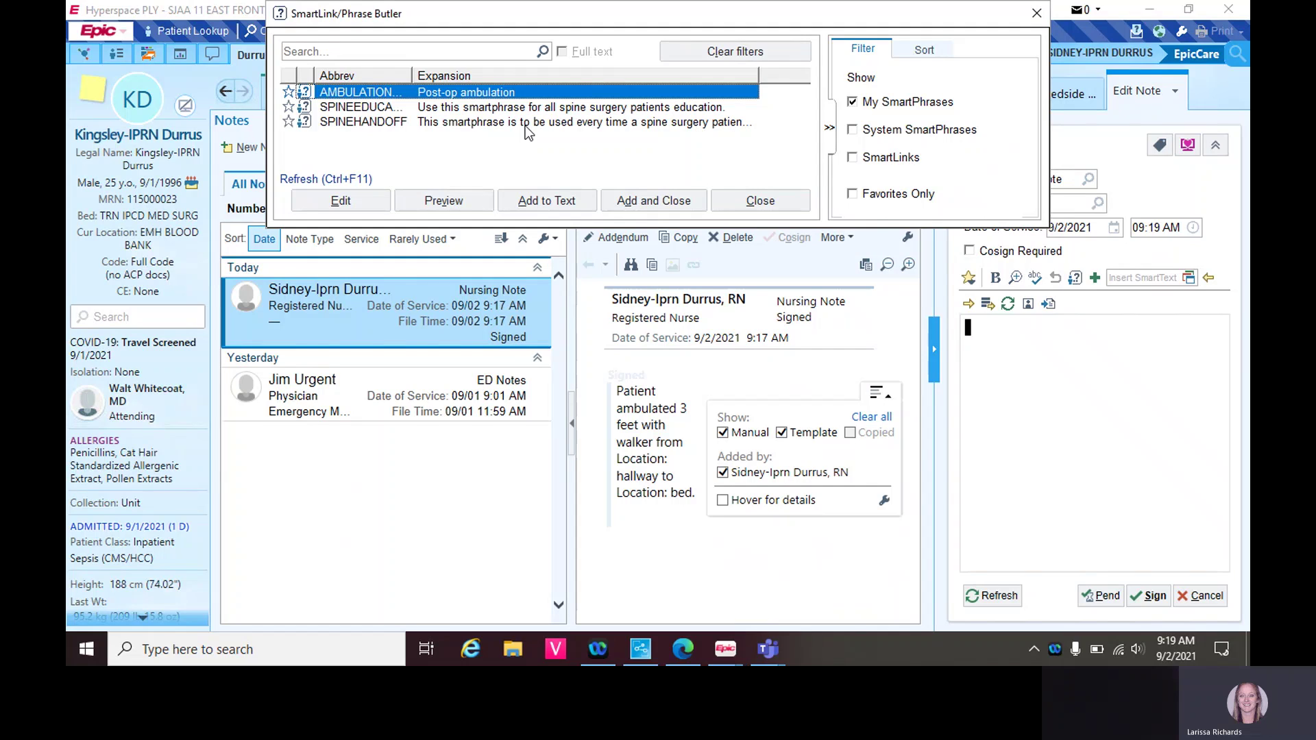
Insert SPINEHANDOFF and replace the 'Report received from' placeholder with Janet from PACU
click(527, 123)
click(653, 200)
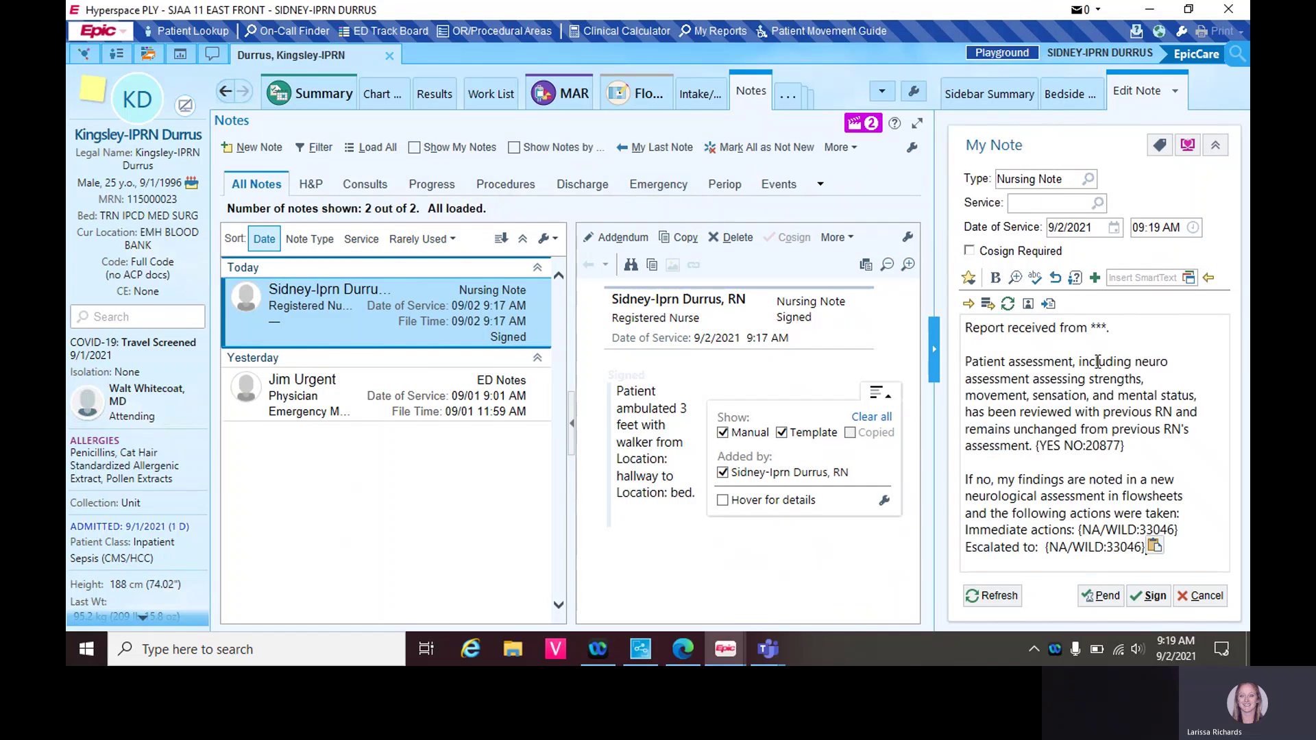
click(1124, 338)
key(BackSpace)
key(BackSpace)
key(BackSpace)
text(Jane)
text(t OAC)
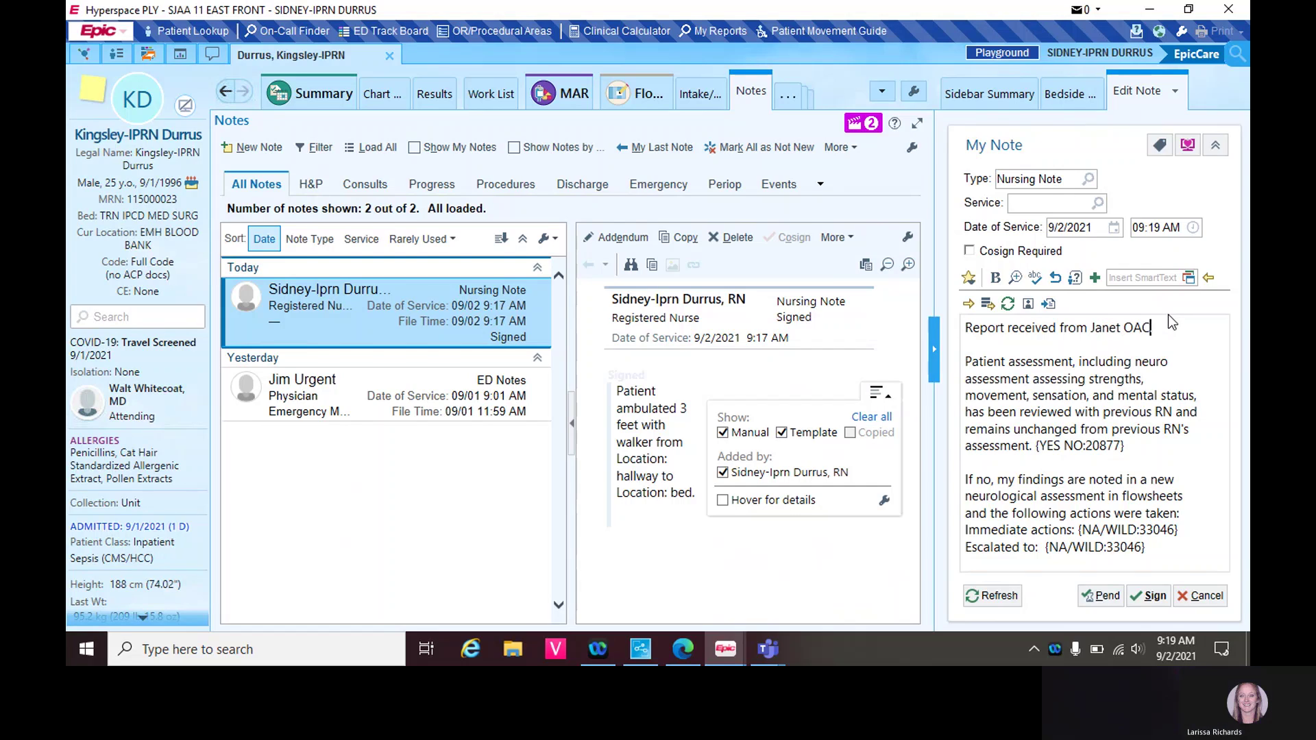
key(BackSpace)
key(BackSpace)
text(PA.)
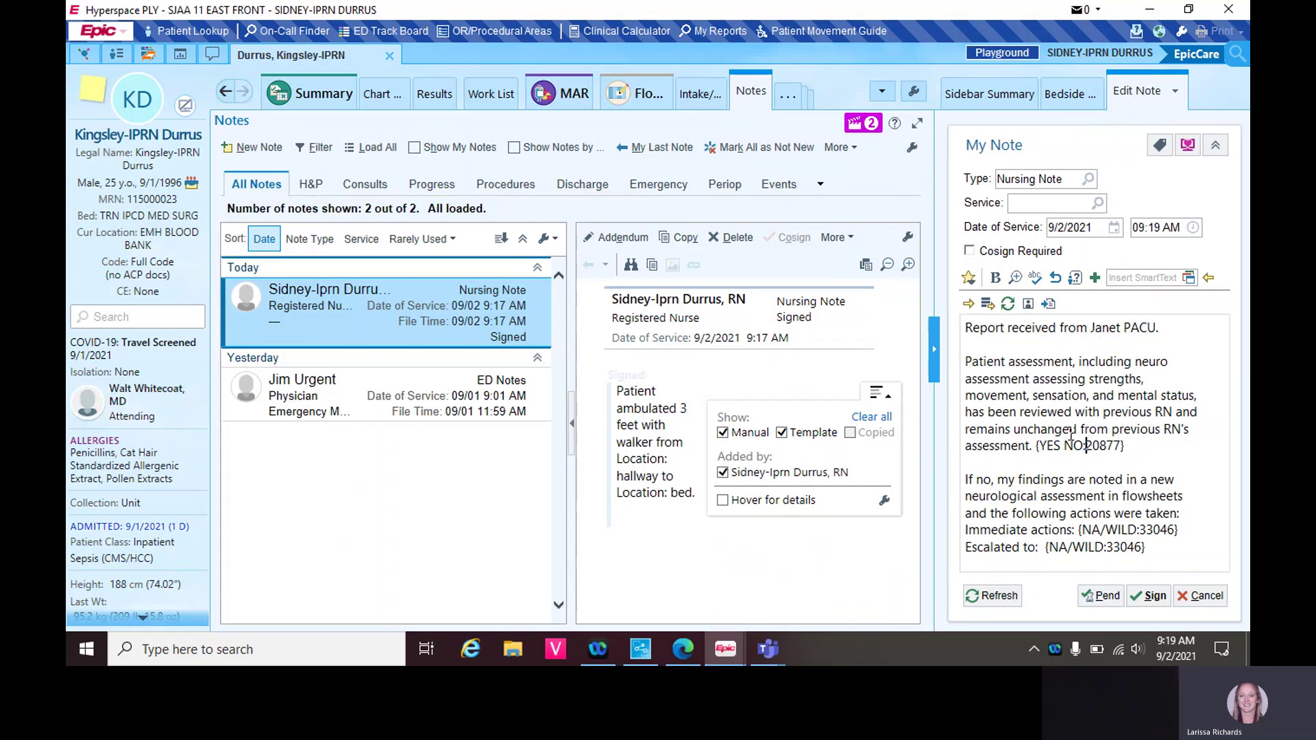
Answer no to unchanged assessment; mark immediate actions and escalation as not applicable
key(F2)
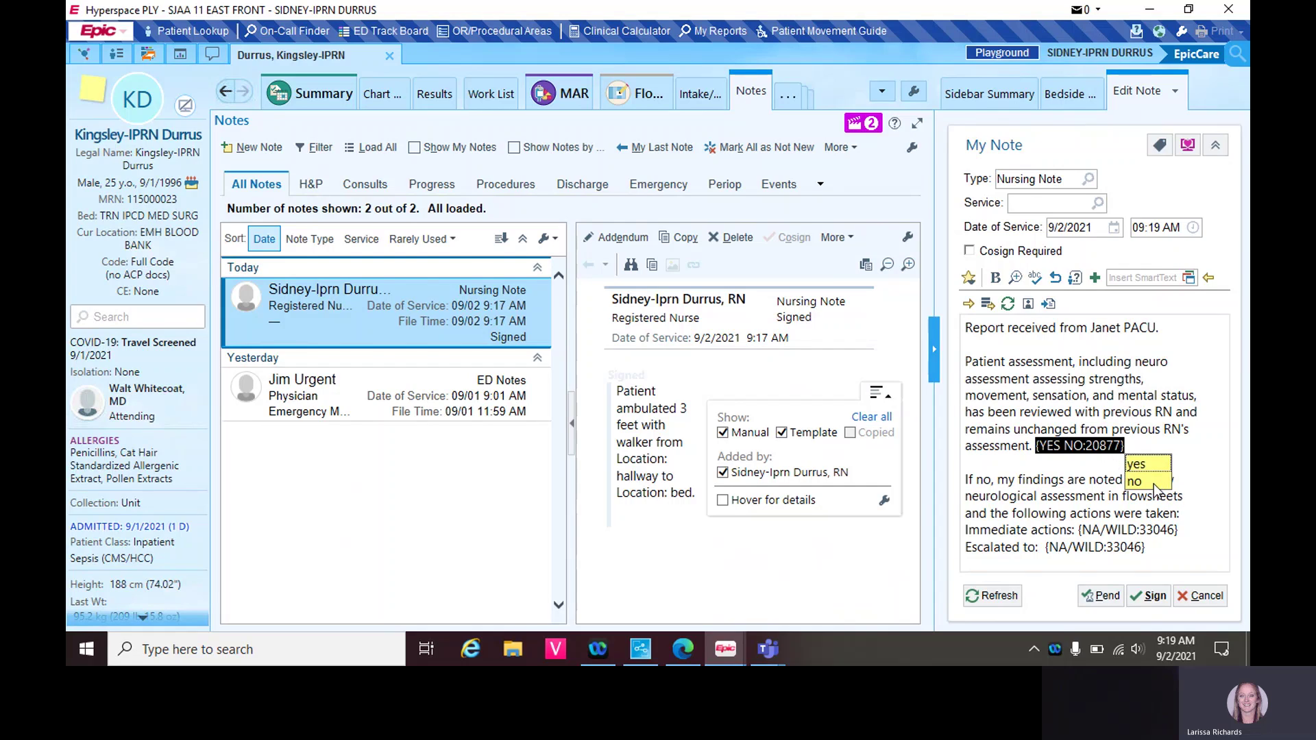
click(1154, 482)
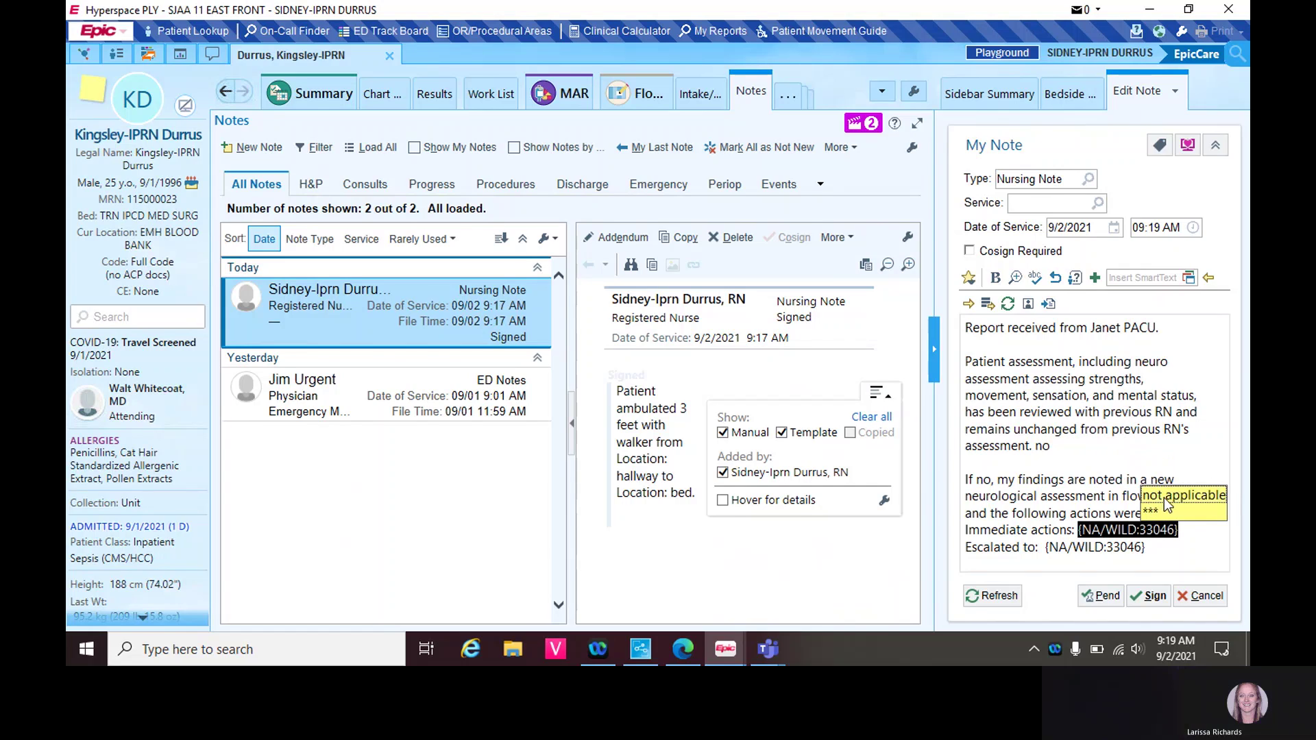
click(1165, 498)
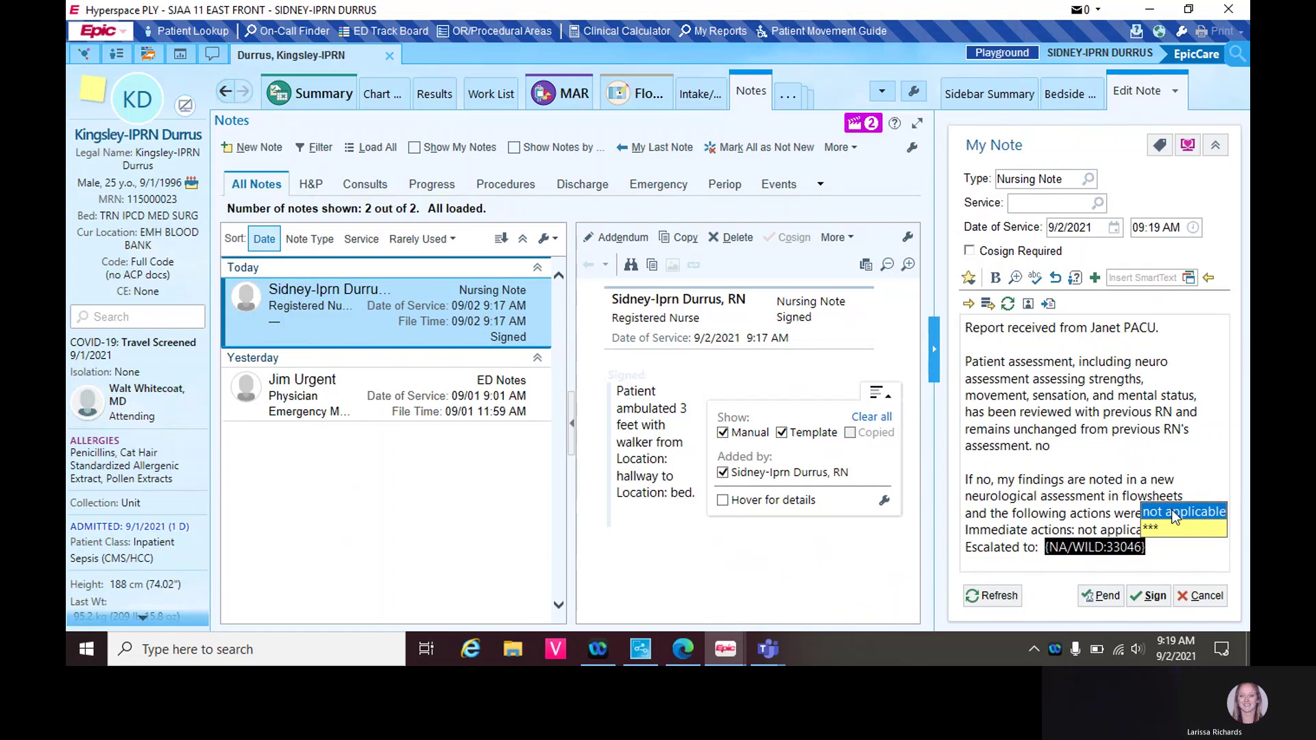
click(1174, 515)
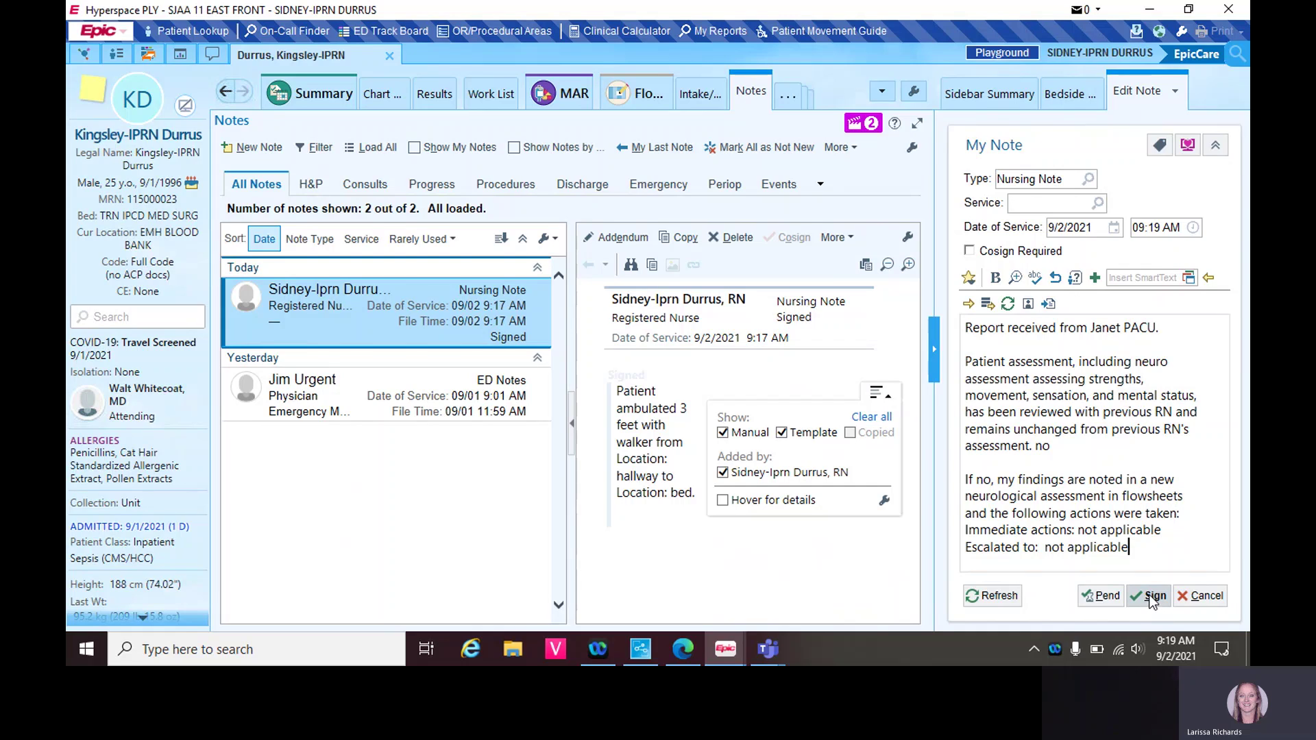
Sign the spine handoff nursing note
click(1150, 594)
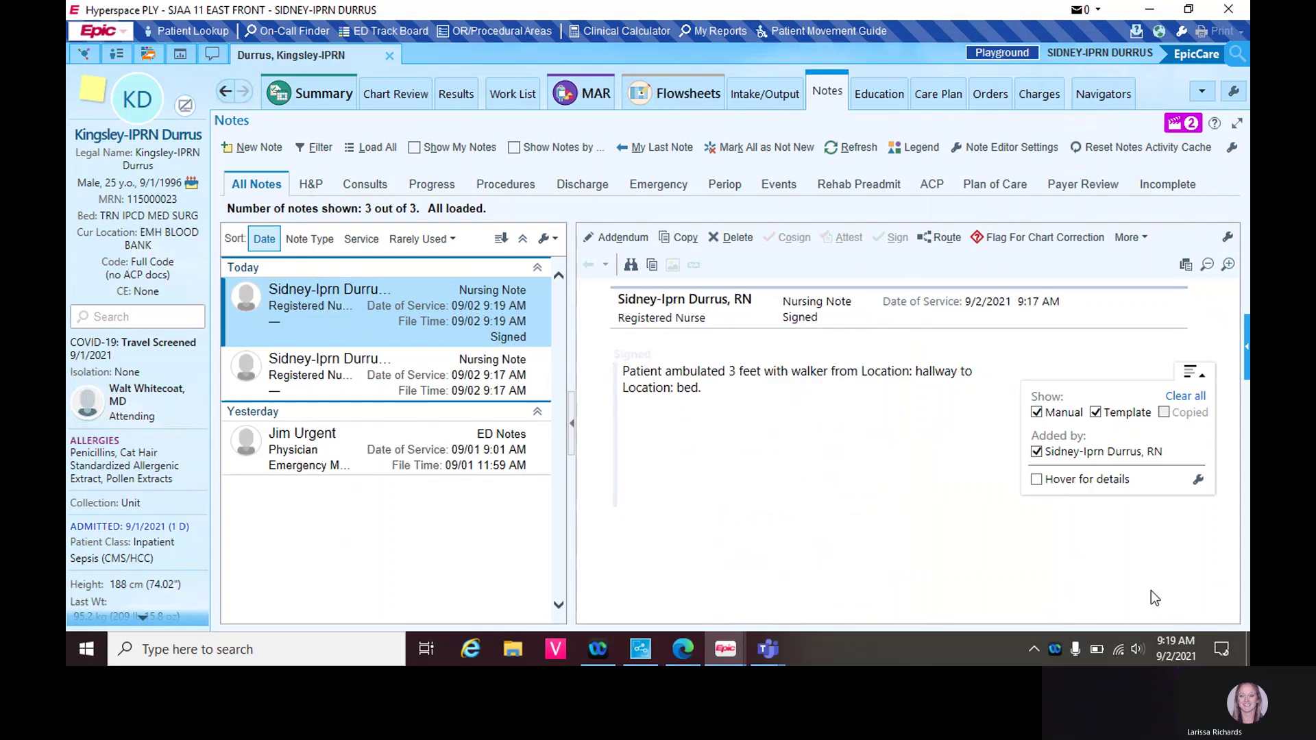